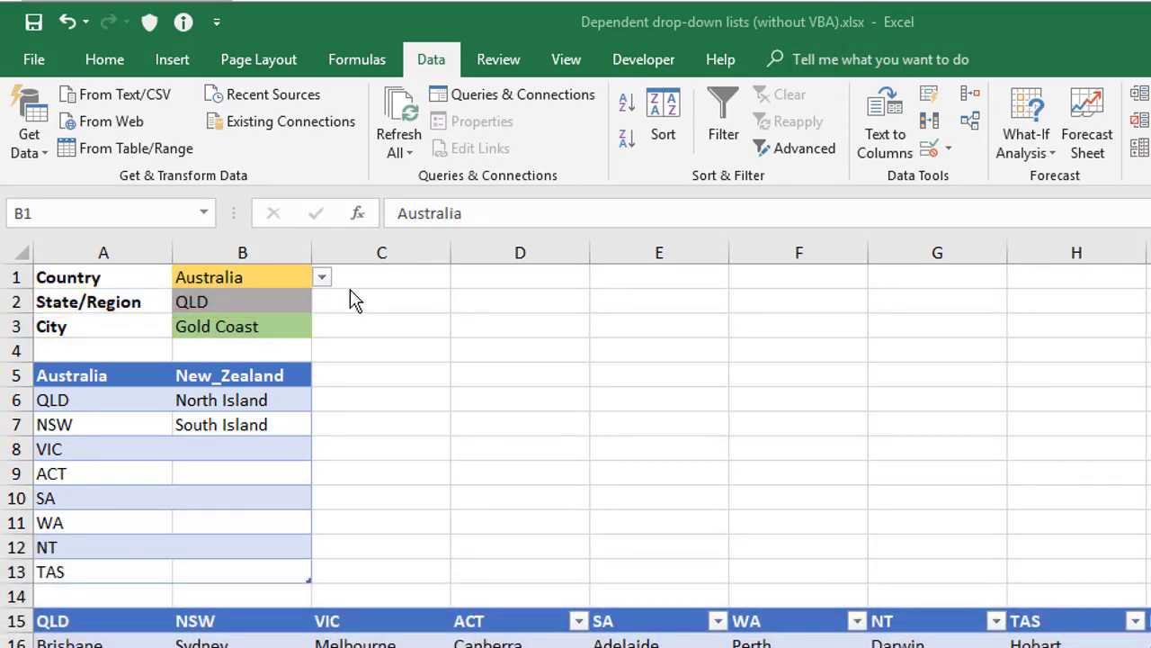
Check the B1:B3 drop-downs while keeping Australia, QLD and Gold Coast
{"action": "left_click", "coordinate": [321, 277]}
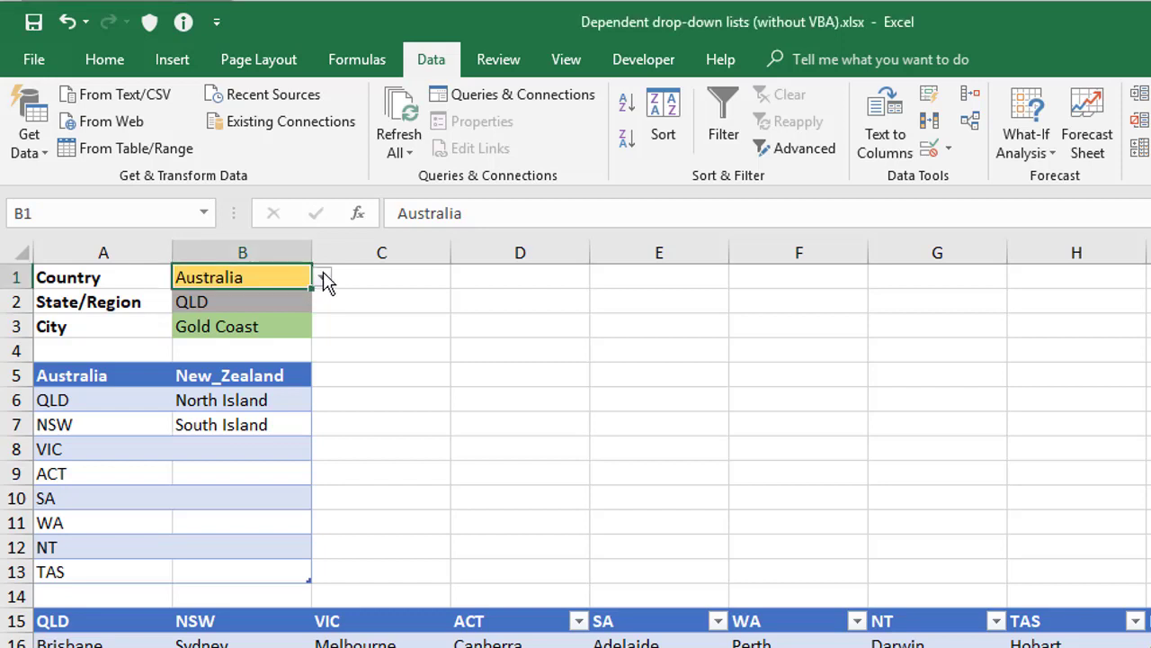
{"action": "left_click", "coordinate": [322, 279]}
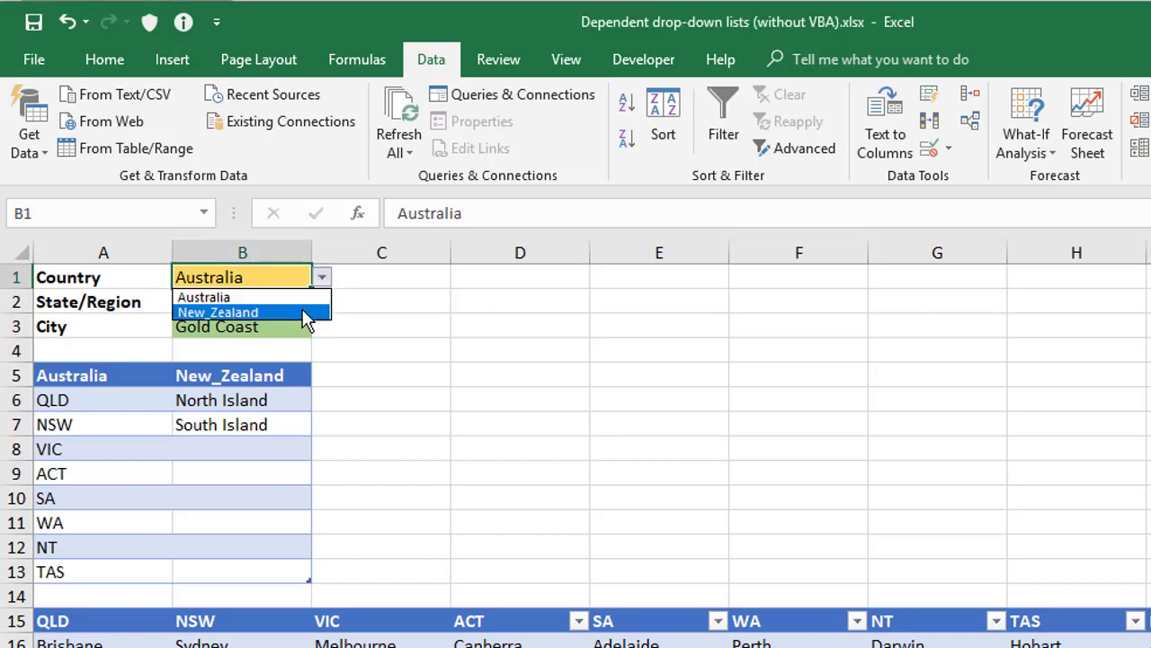
{"action": "left_click", "coordinate": [378, 310]}
{"action": "left_click", "coordinate": [261, 303]}
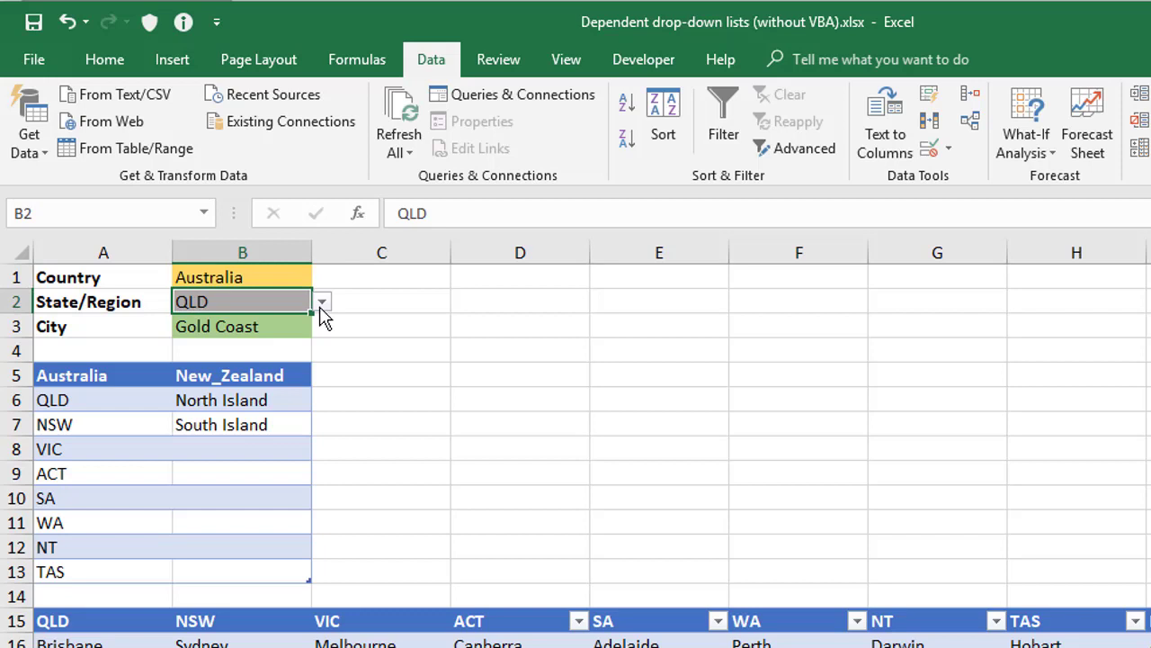
{"action": "left_click", "coordinate": [322, 302]}
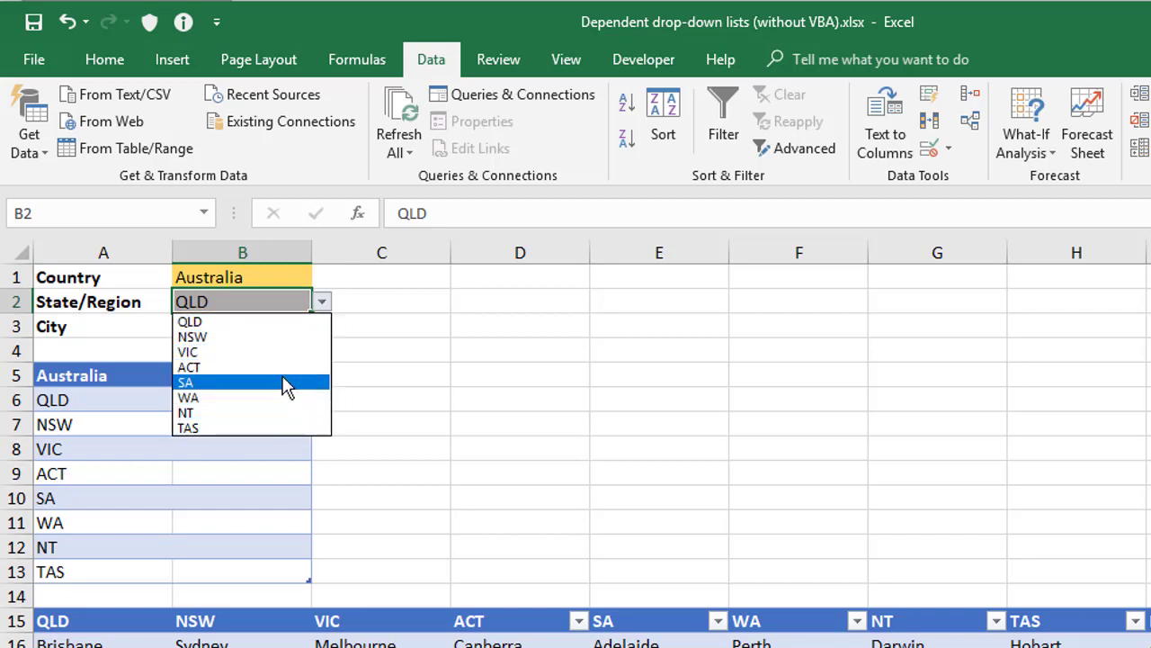
{"action": "left_click", "coordinate": [280, 321]}
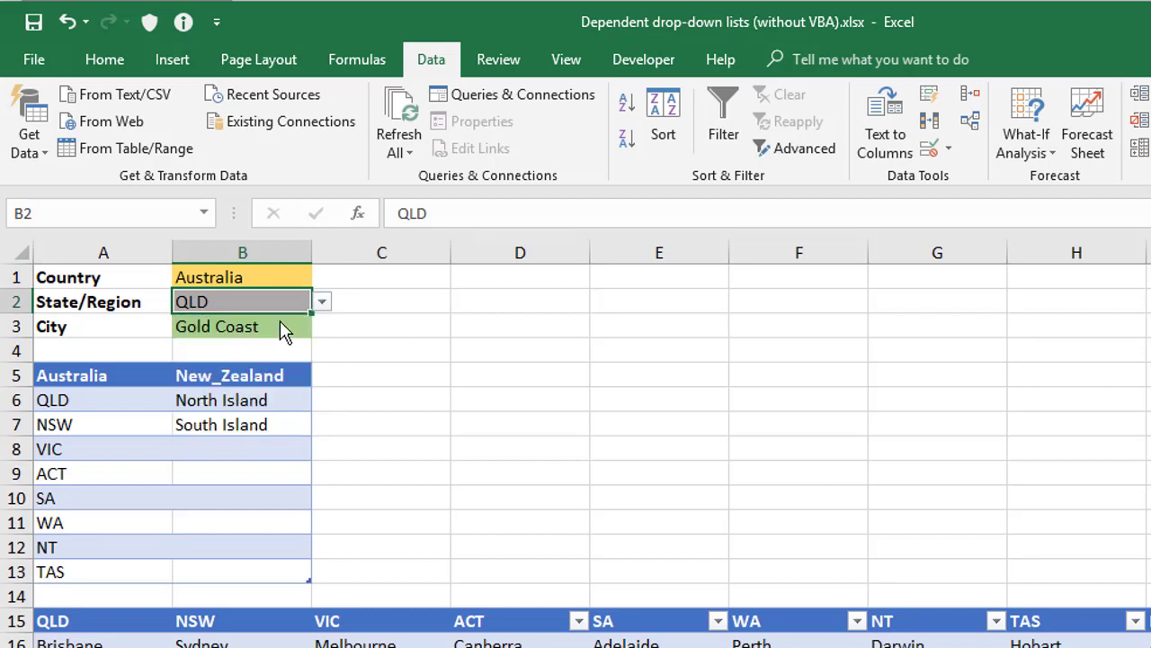
{"action": "left_click", "coordinate": [287, 328]}
{"action": "left_click", "coordinate": [322, 327]}
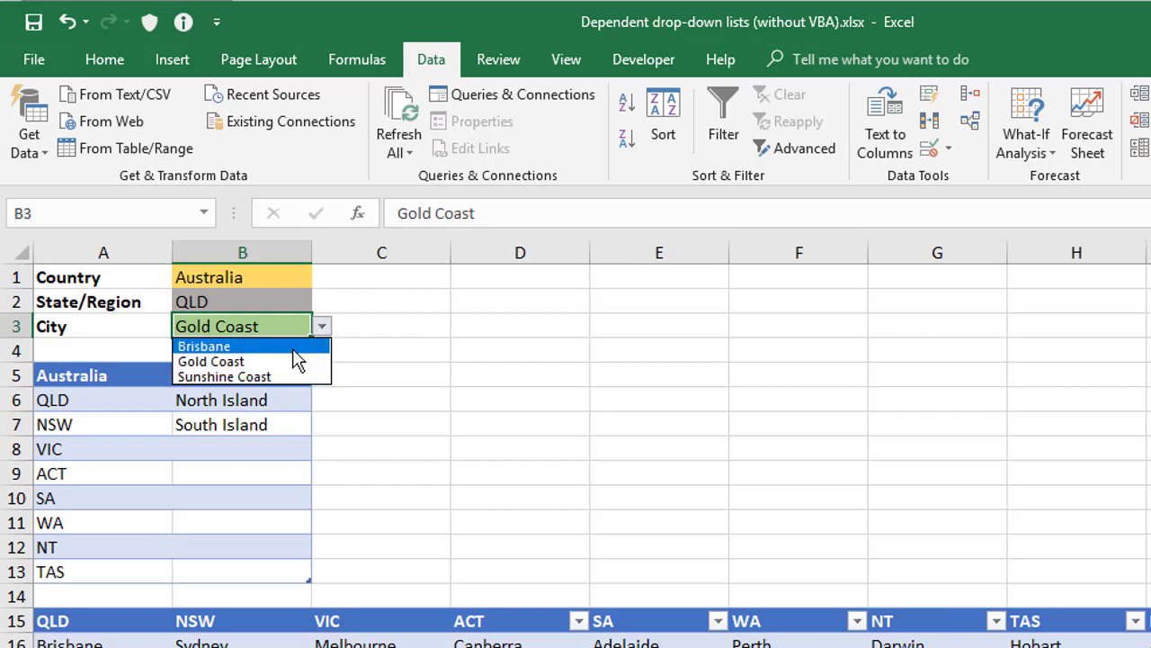
{"action": "left_click", "coordinate": [260, 274]}
Switch B1 to New_Zealand and B2 to North Island, then view B3's city choices
{"action": "left_click", "coordinate": [308, 280]}
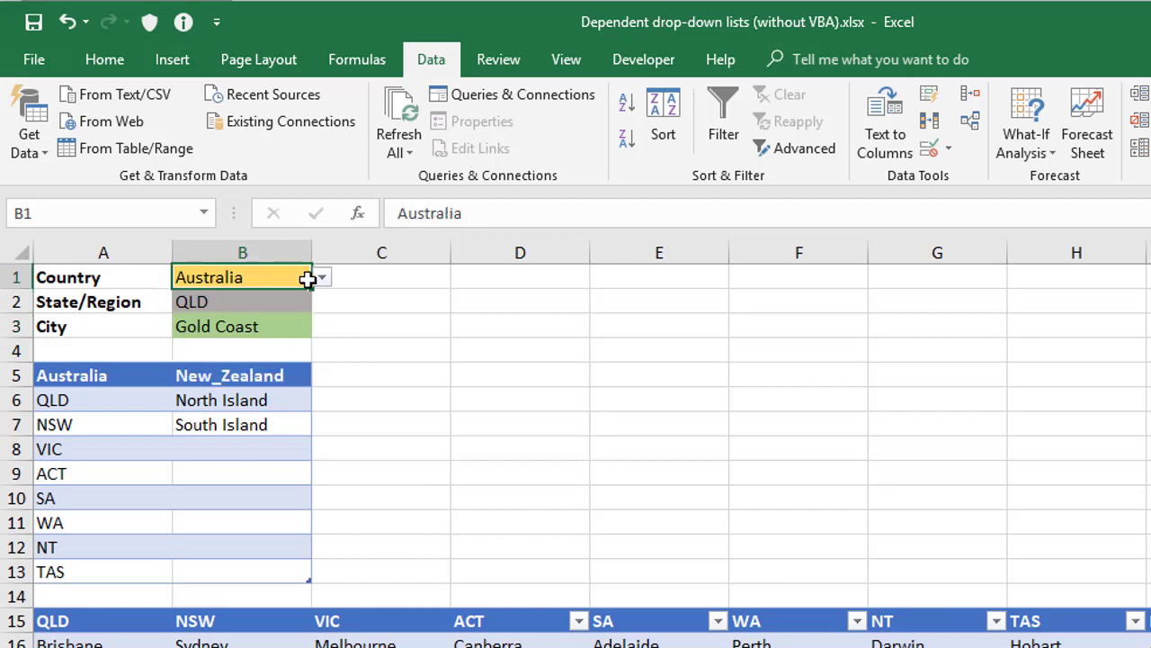
{"action": "left_click", "coordinate": [320, 278]}
{"action": "left_click", "coordinate": [291, 307]}
{"action": "left_click", "coordinate": [283, 304]}
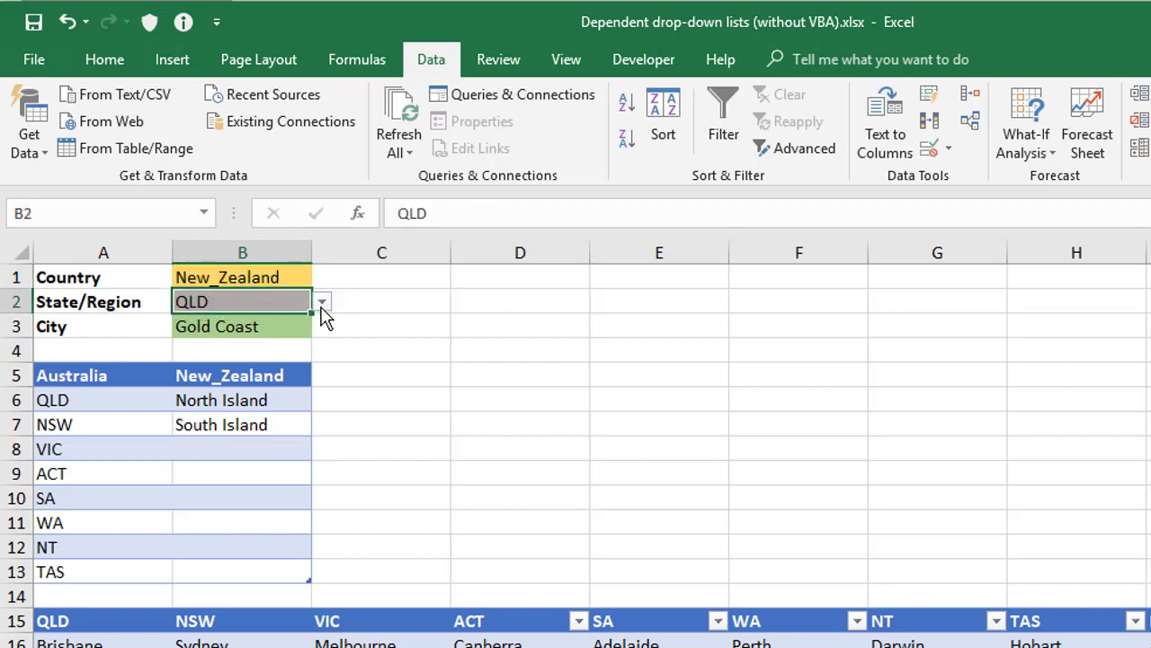
{"action": "left_click", "coordinate": [321, 304]}
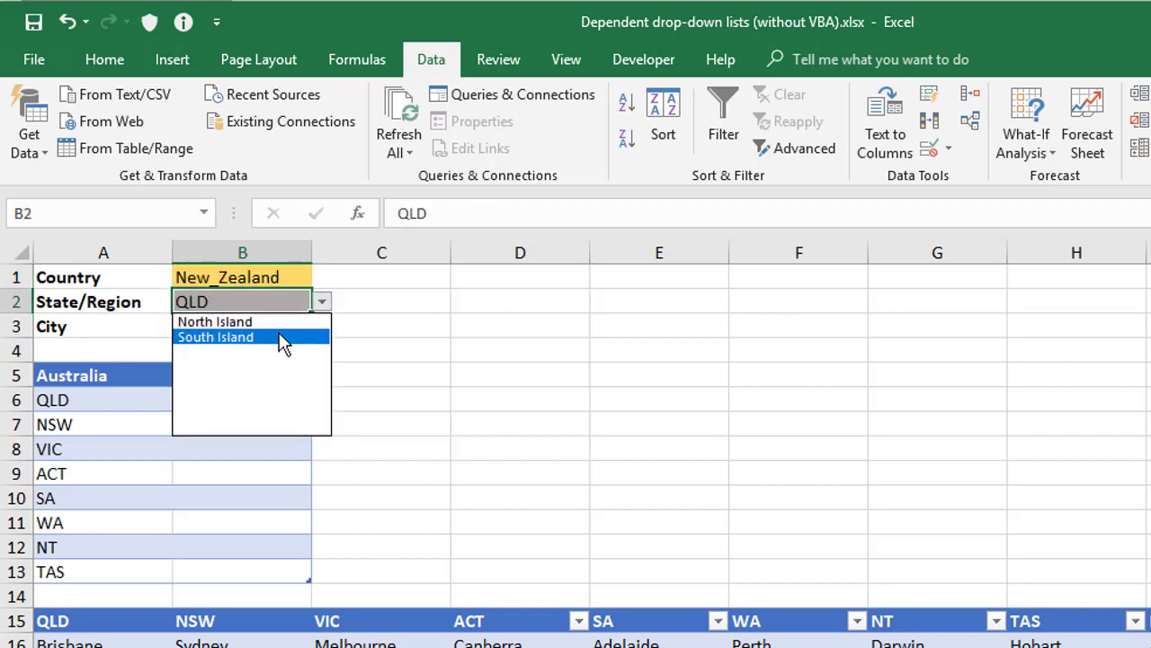
{"action": "left_click", "coordinate": [270, 322]}
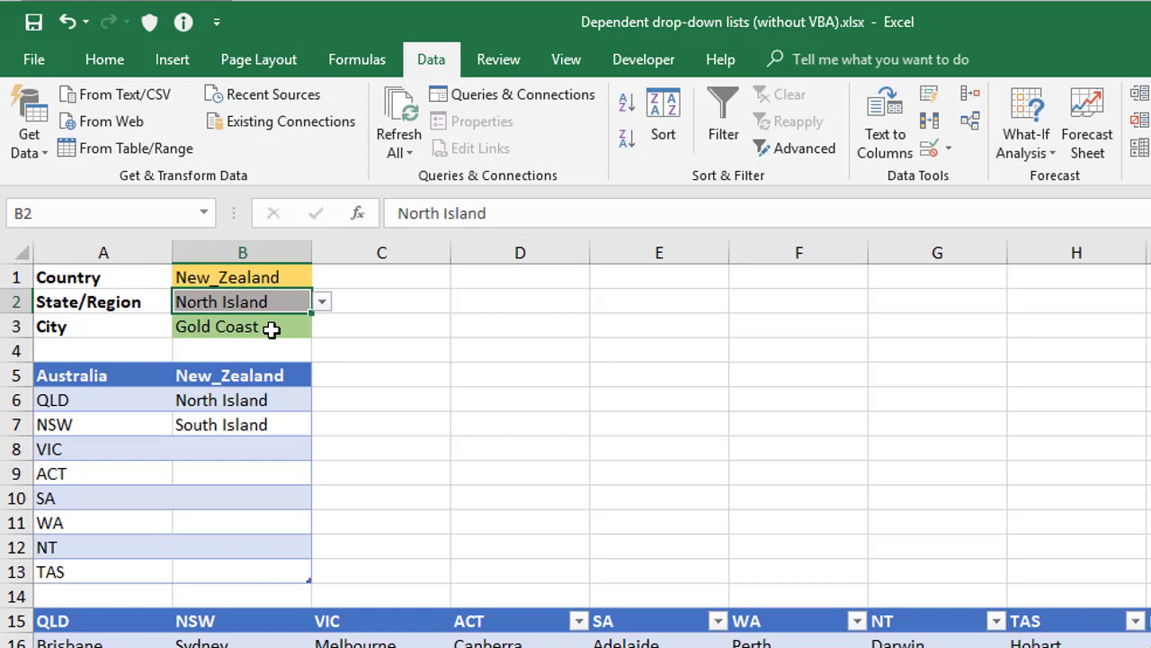
{"action": "left_click", "coordinate": [283, 329]}
{"action": "left_click", "coordinate": [322, 328]}
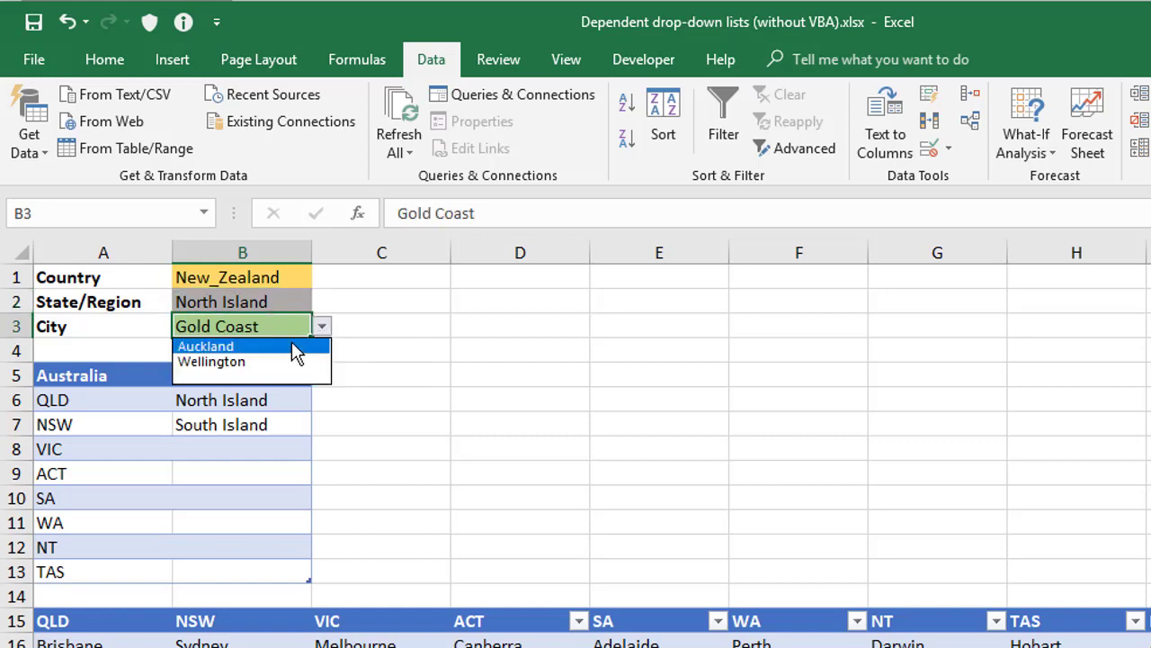
Choose Wellington as the city, then set B1 back to Australia and select B2
{"action": "left_click", "coordinate": [295, 364]}
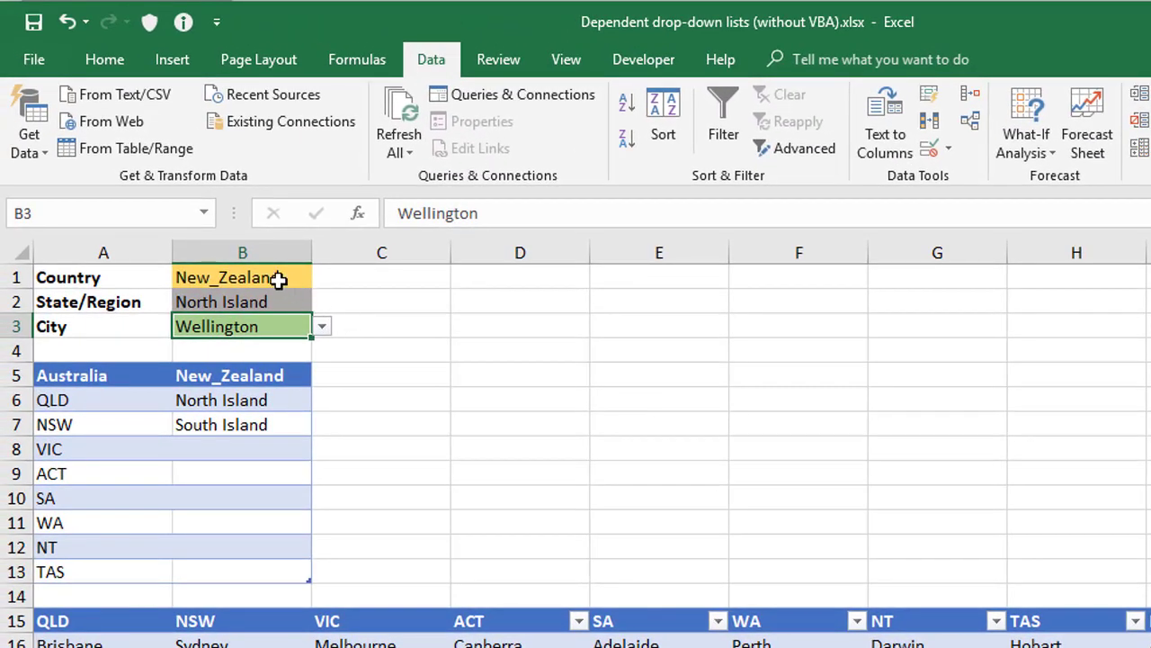
{"action": "left_click", "coordinate": [141, 203]}
{"action": "left_click", "coordinate": [321, 278]}
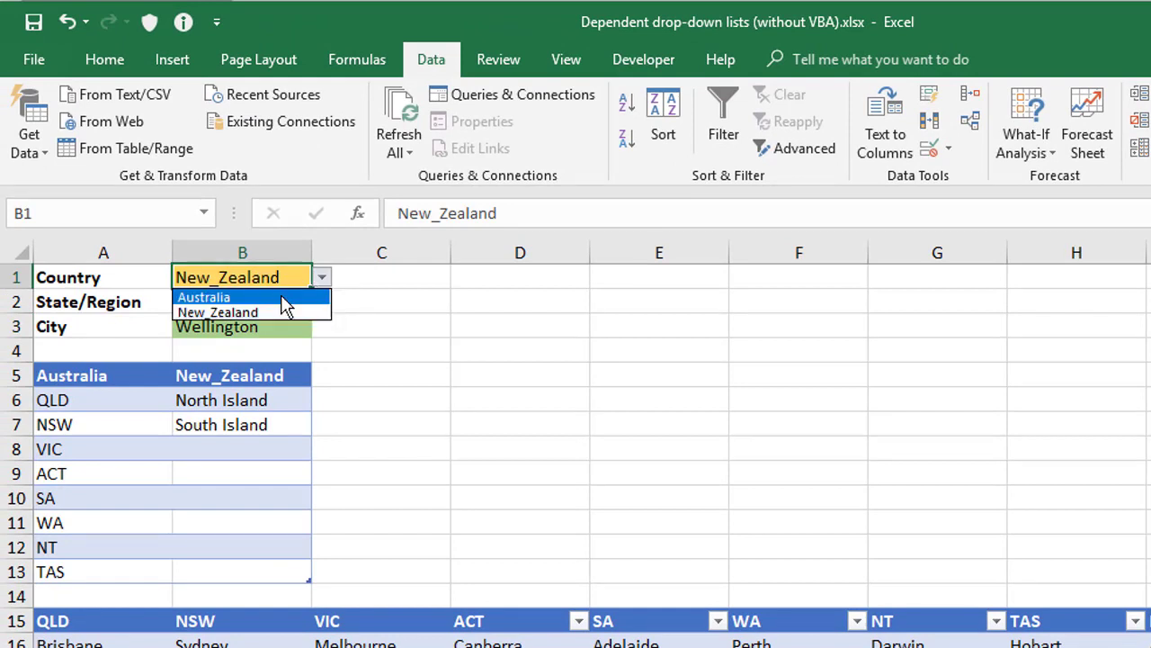
{"action": "left_click", "coordinate": [280, 296]}
{"action": "left_click", "coordinate": [282, 302]}
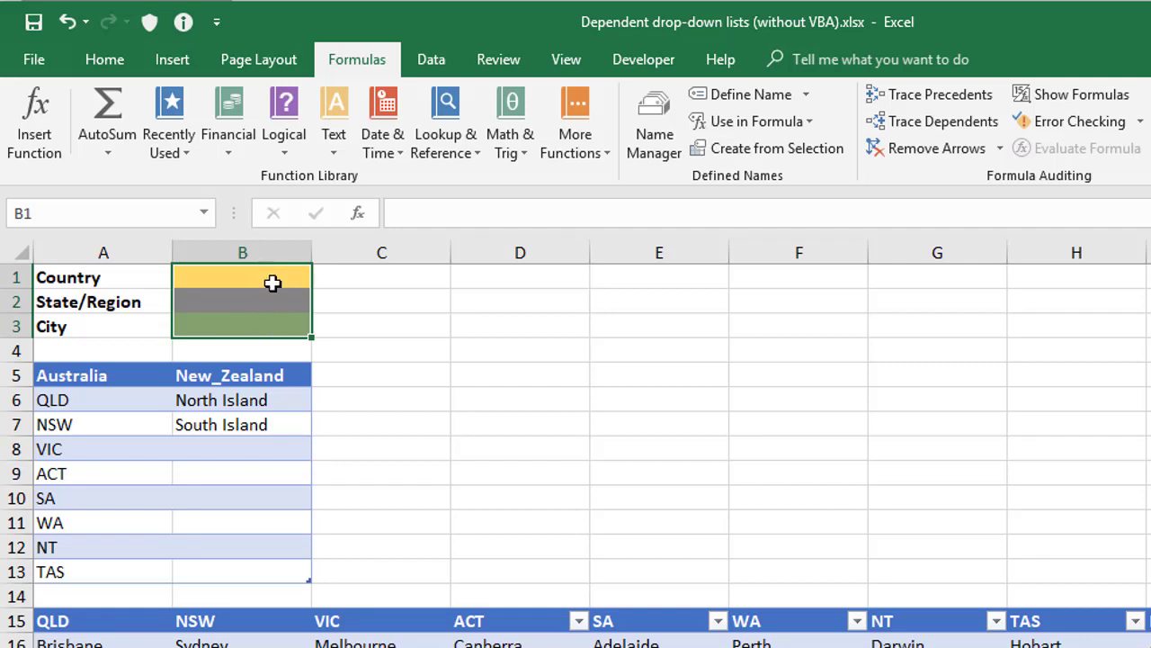
Name the Australian state list A6:A13 'States' through the Name Box
{"action": "left_click", "coordinate": [261, 277]}
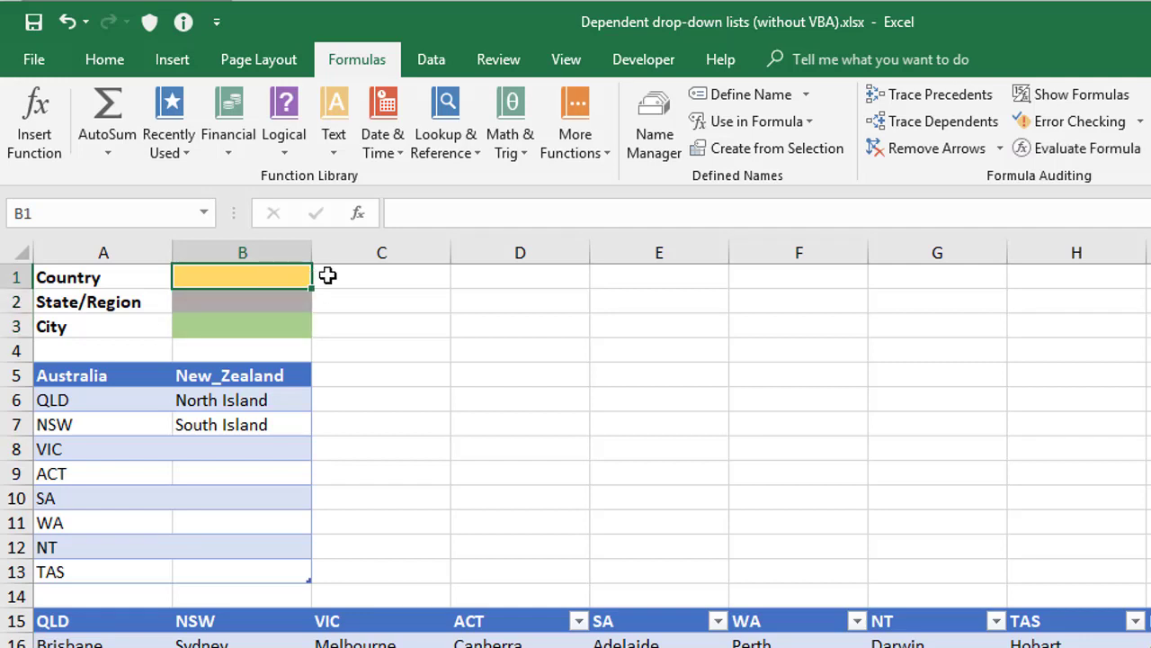
{"action": "left_click", "coordinate": [275, 317]}
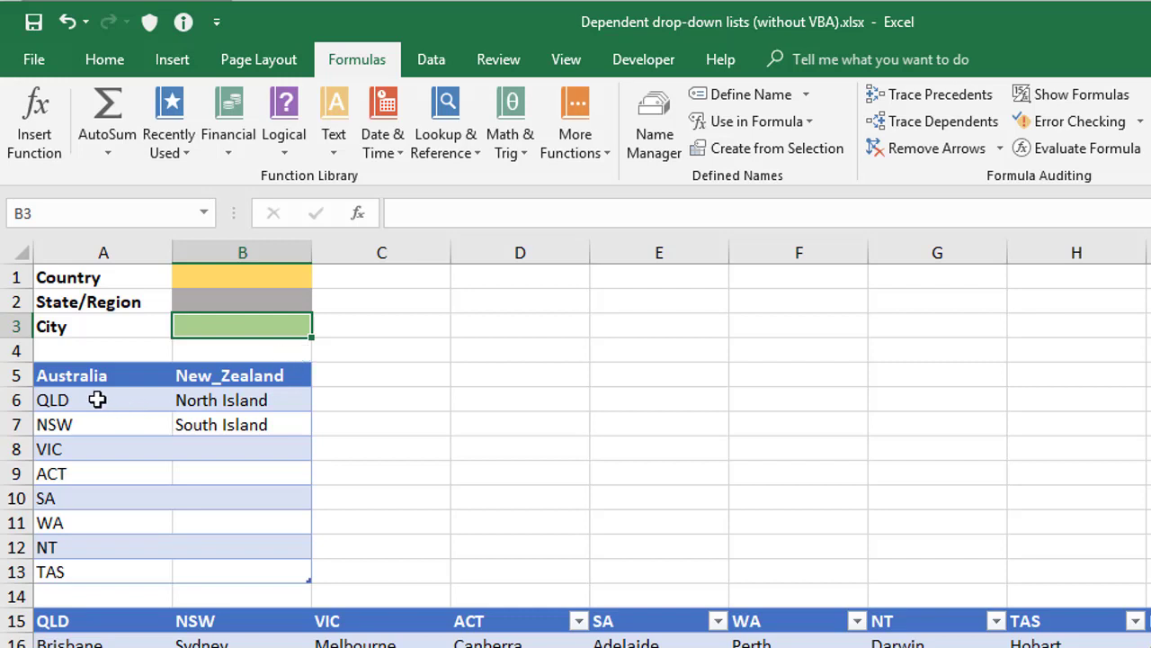
{"action": "left_click_drag", "start_coordinate": [95, 401], "coordinate": [107, 570]}
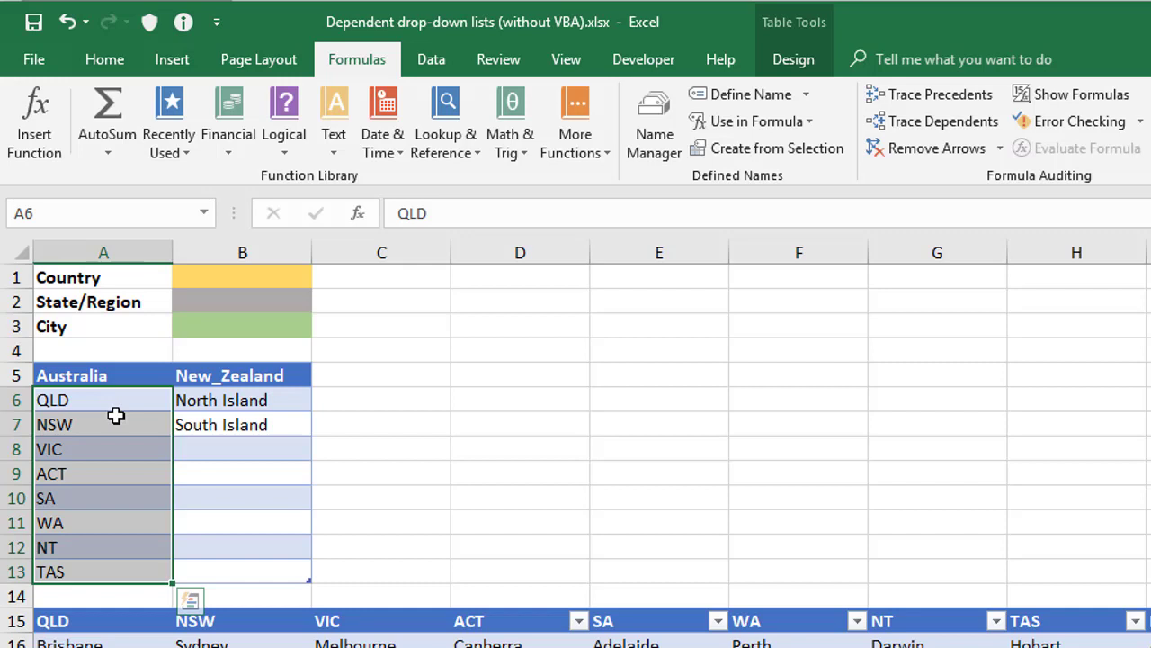
{"action": "left_click", "coordinate": [65, 213]}
{"action": "type", "text": "States"}
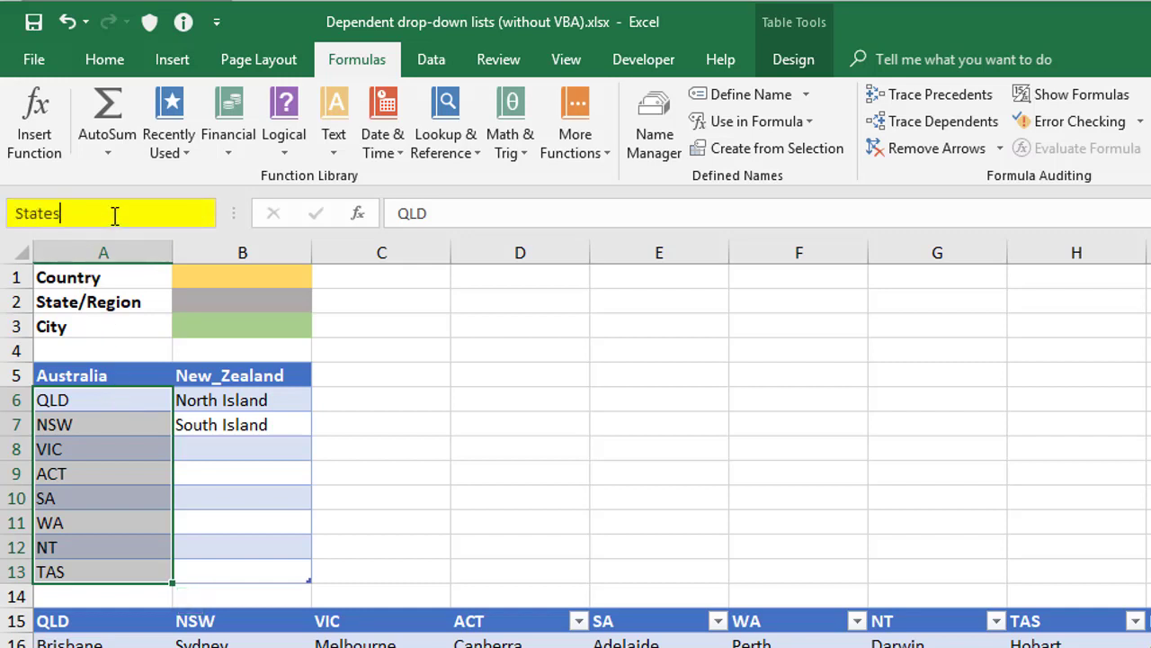
{"action": "key", "text": "Return"}
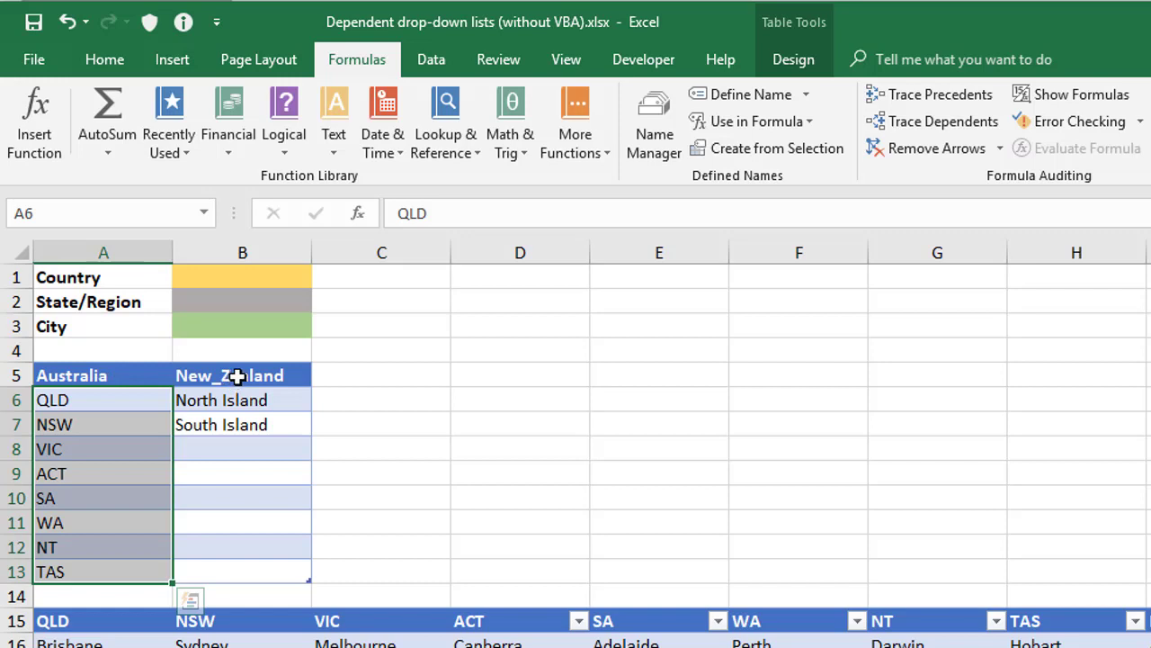
Create range names from the top-row headers of A5:B13, with Left column unchecked
{"action": "left_click", "coordinate": [97, 375]}
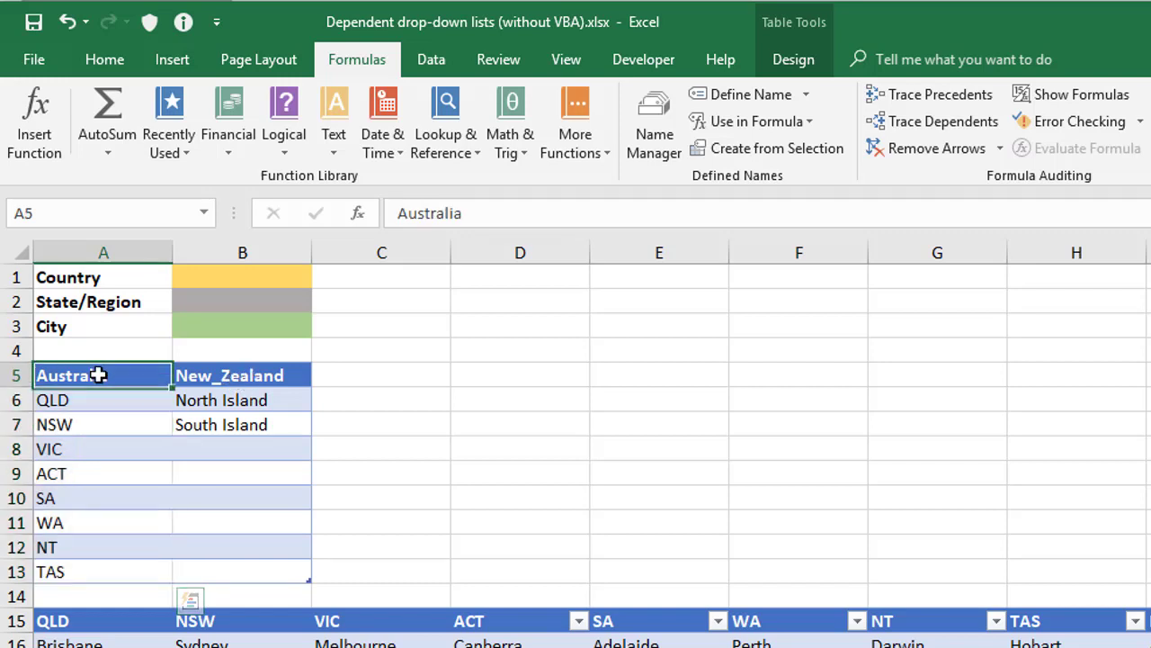
{"action": "left_click_drag", "start_coordinate": [97, 375], "coordinate": [219, 569]}
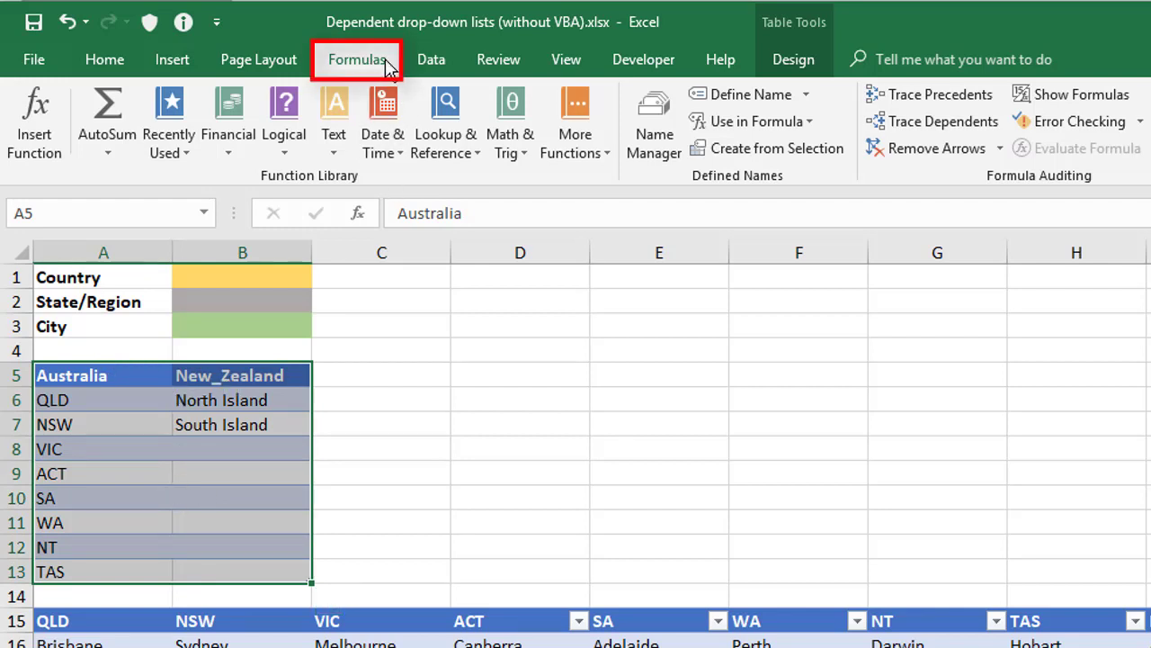
{"action": "left_click", "coordinate": [779, 150]}
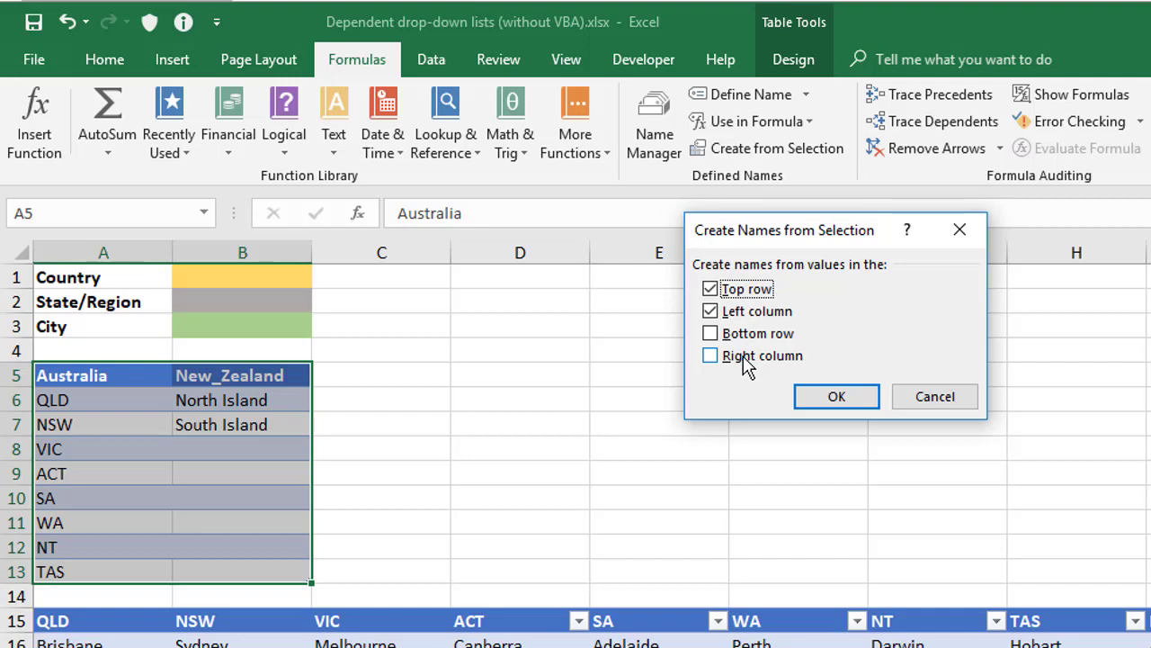
{"action": "left_click", "coordinate": [713, 312]}
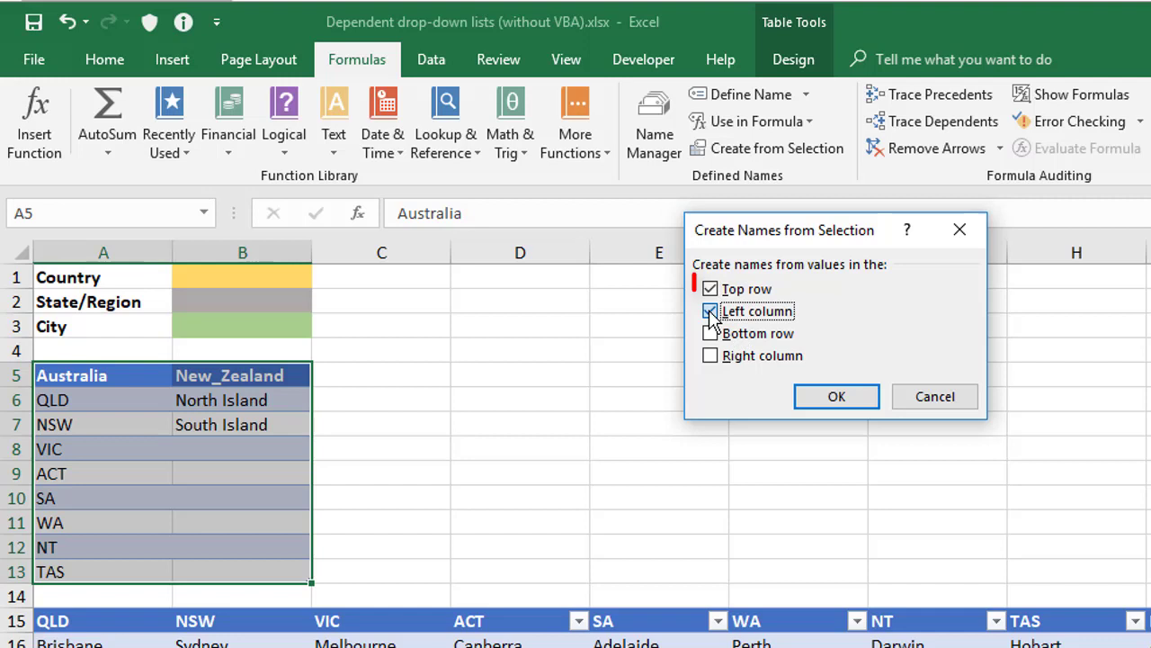
{"action": "left_click", "coordinate": [844, 400]}
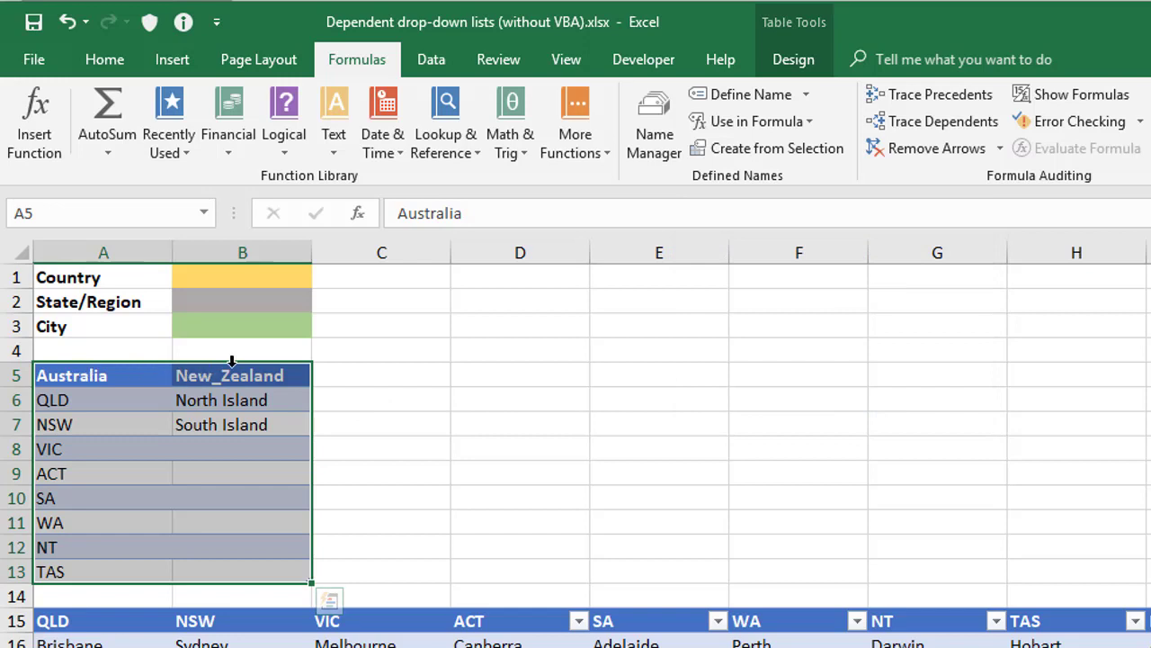
Select the Australia and New_Zealand names from the Name Box list to check their ranges
{"action": "left_click", "coordinate": [204, 219]}
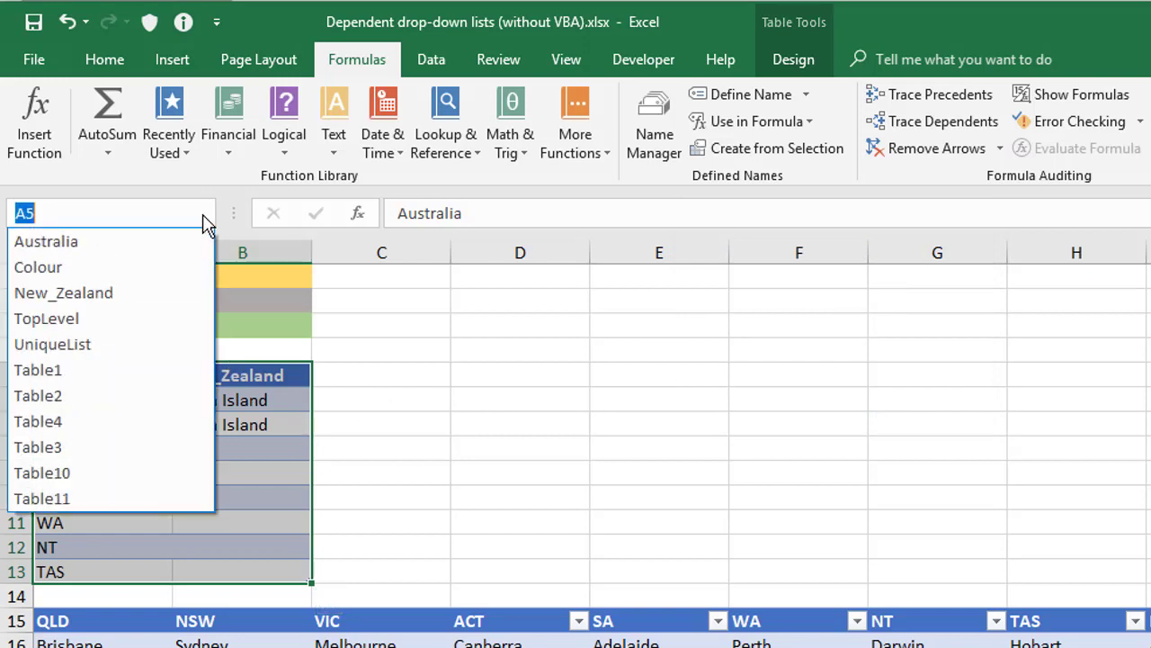
{"action": "left_click", "coordinate": [155, 256]}
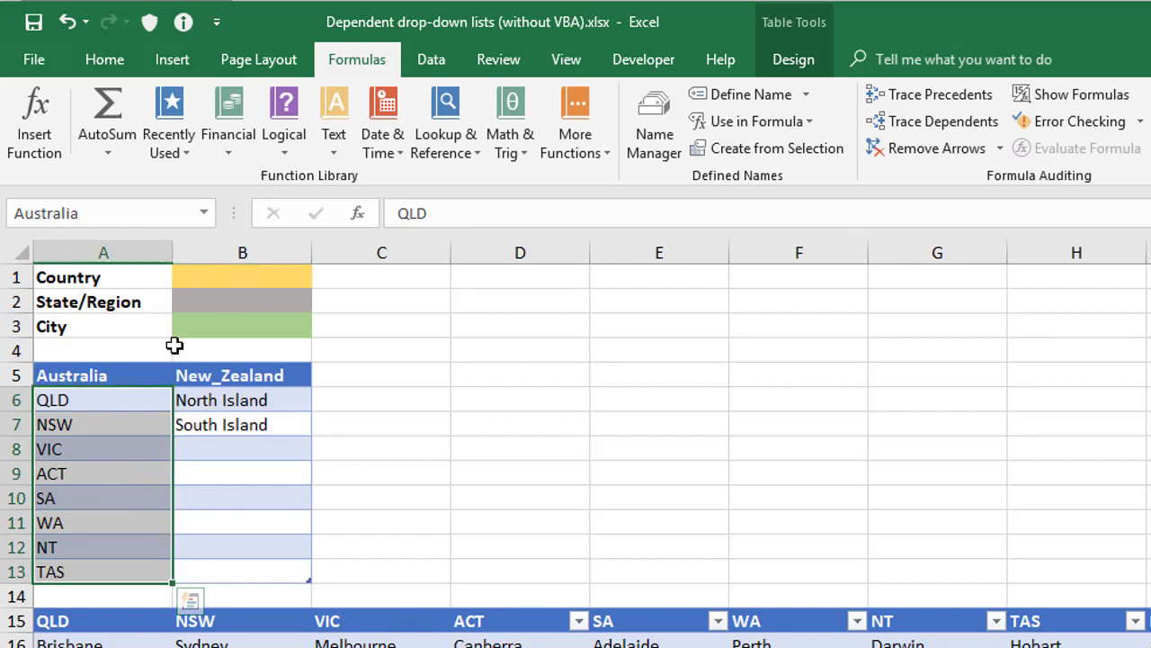
{"action": "left_click", "coordinate": [204, 213]}
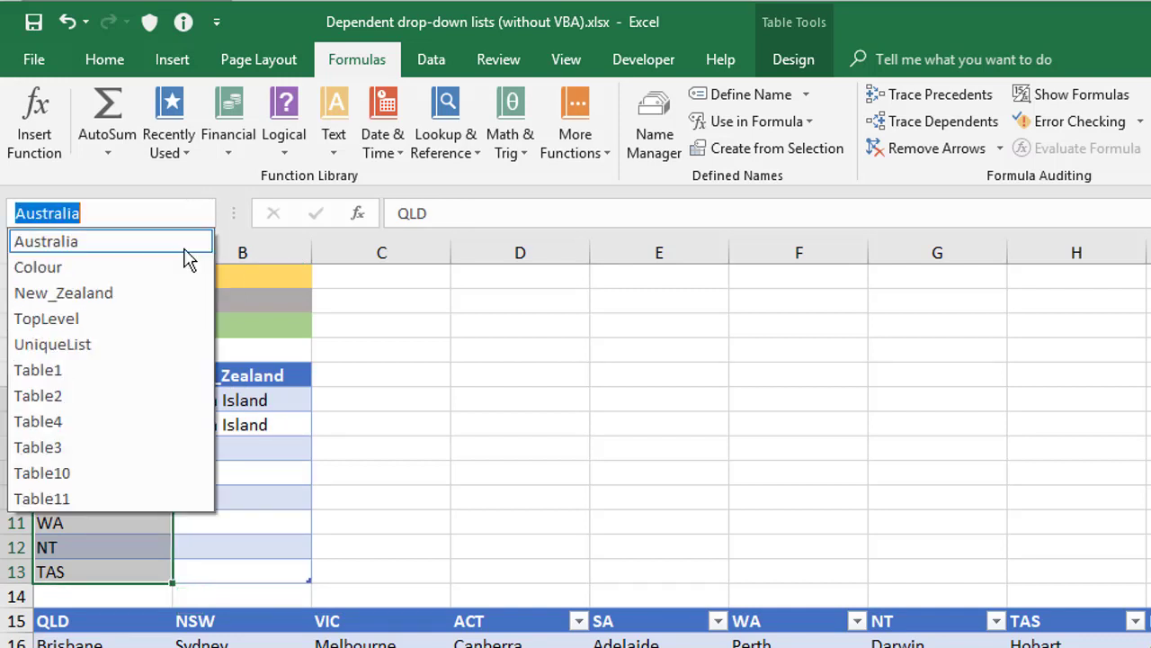
{"action": "left_click", "coordinate": [140, 291]}
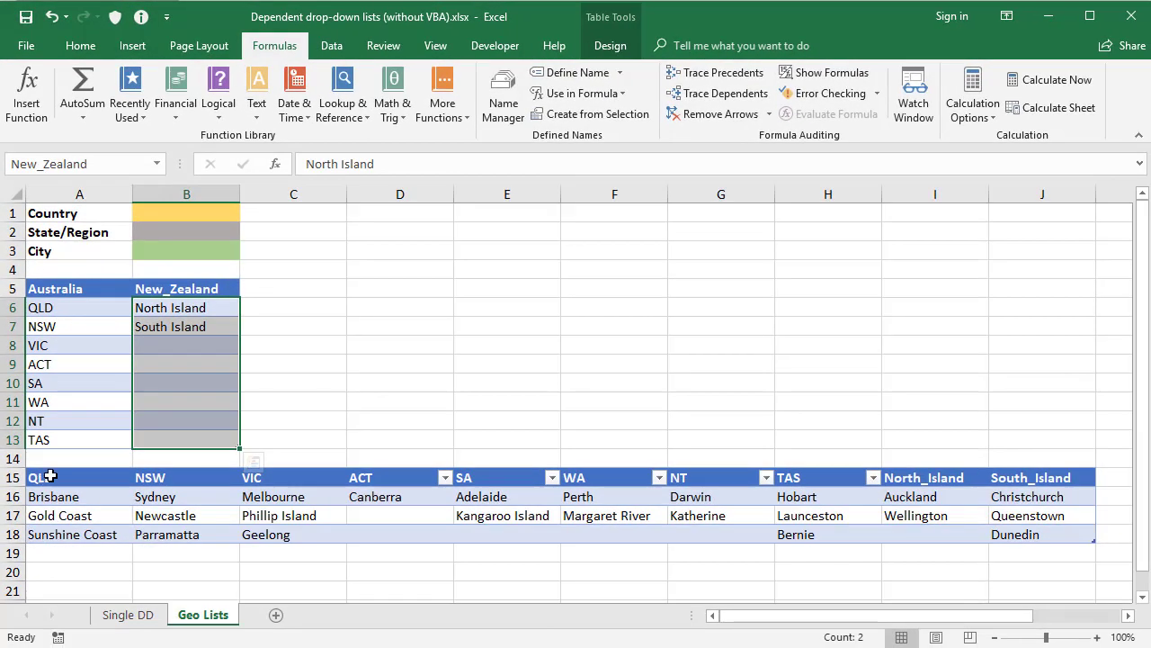
Create top-row names (QLD, NSW … South_Island) for city table A15:J18 and review the Name Box list
{"action": "left_click_drag", "start_coordinate": [63, 619], "coordinate": [77, 642]}
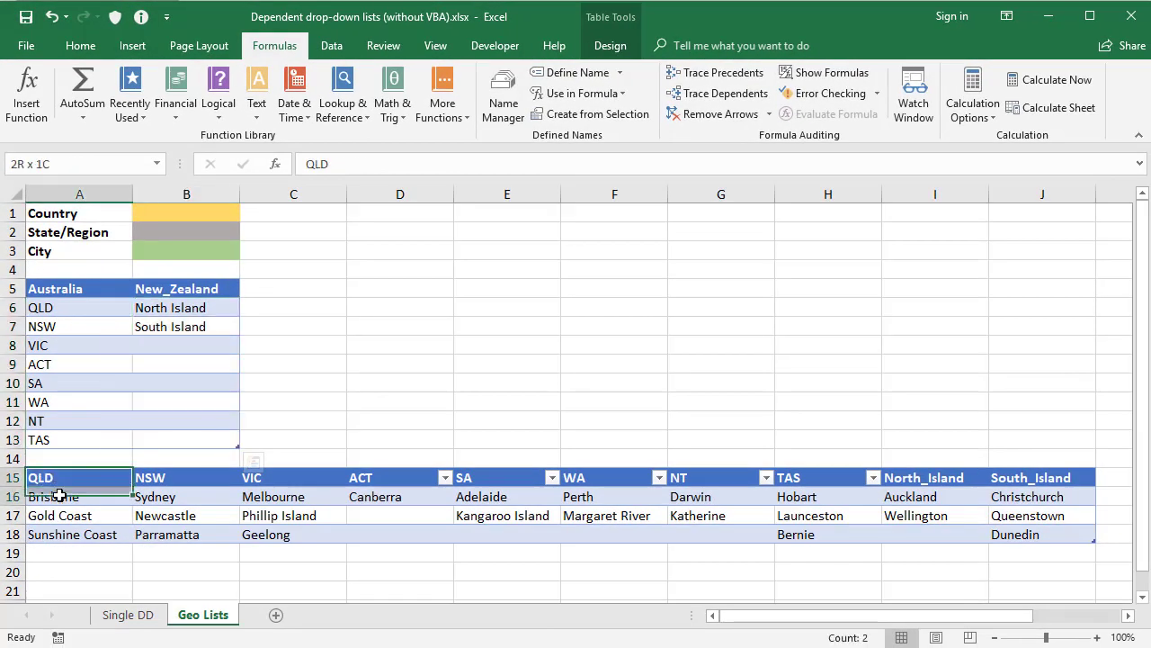
{"action": "left_click_drag", "start_coordinate": [60, 495], "coordinate": [1002, 529]}
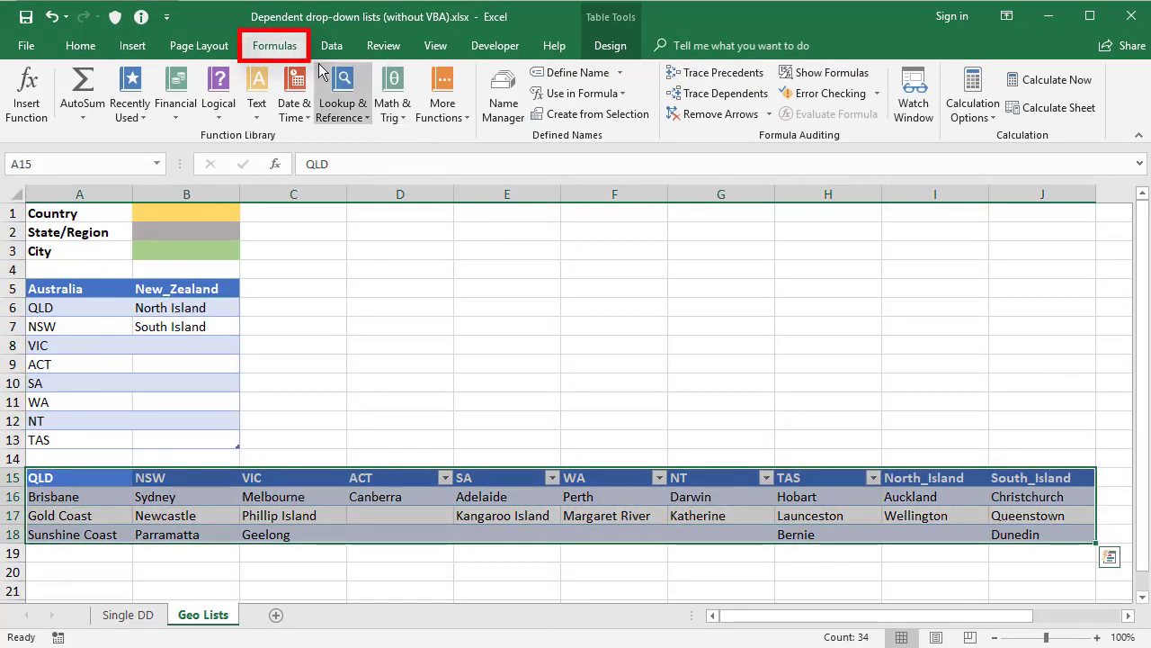
{"action": "left_click", "coordinate": [602, 121]}
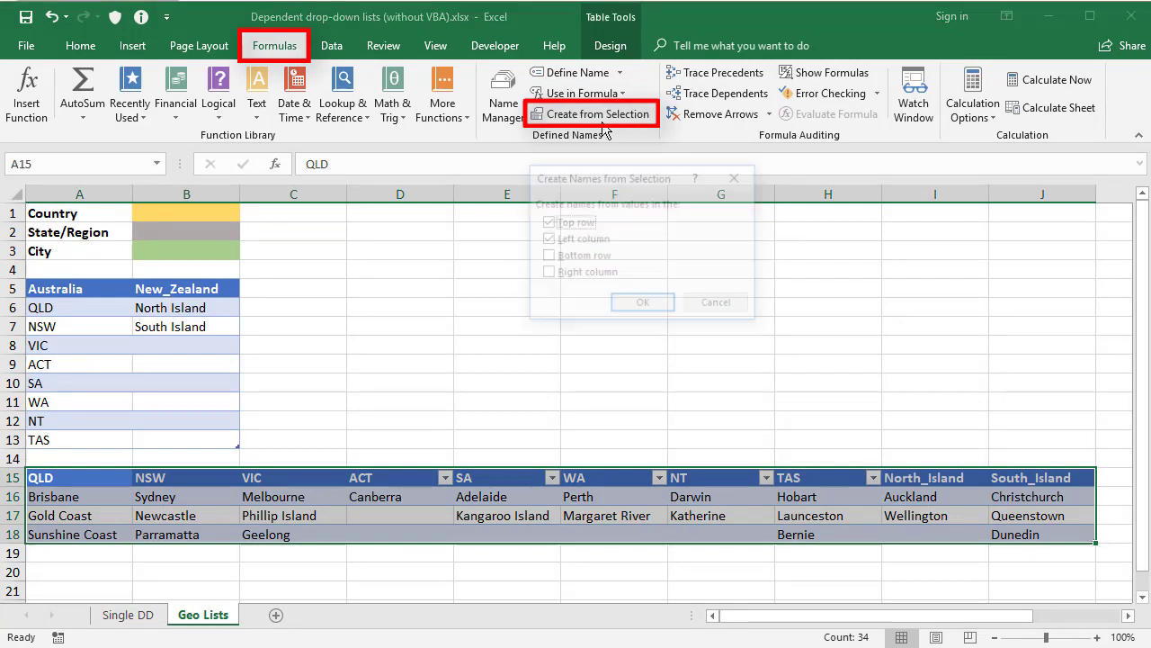
{"action": "left_click", "coordinate": [548, 240]}
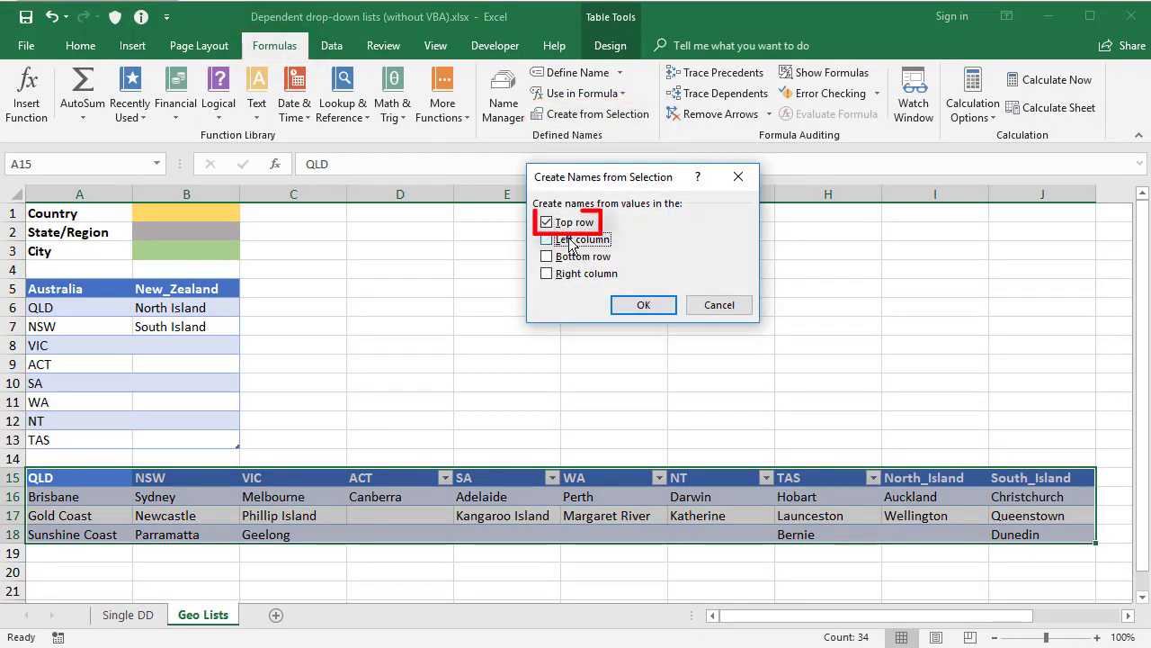
{"action": "left_click", "coordinate": [643, 306]}
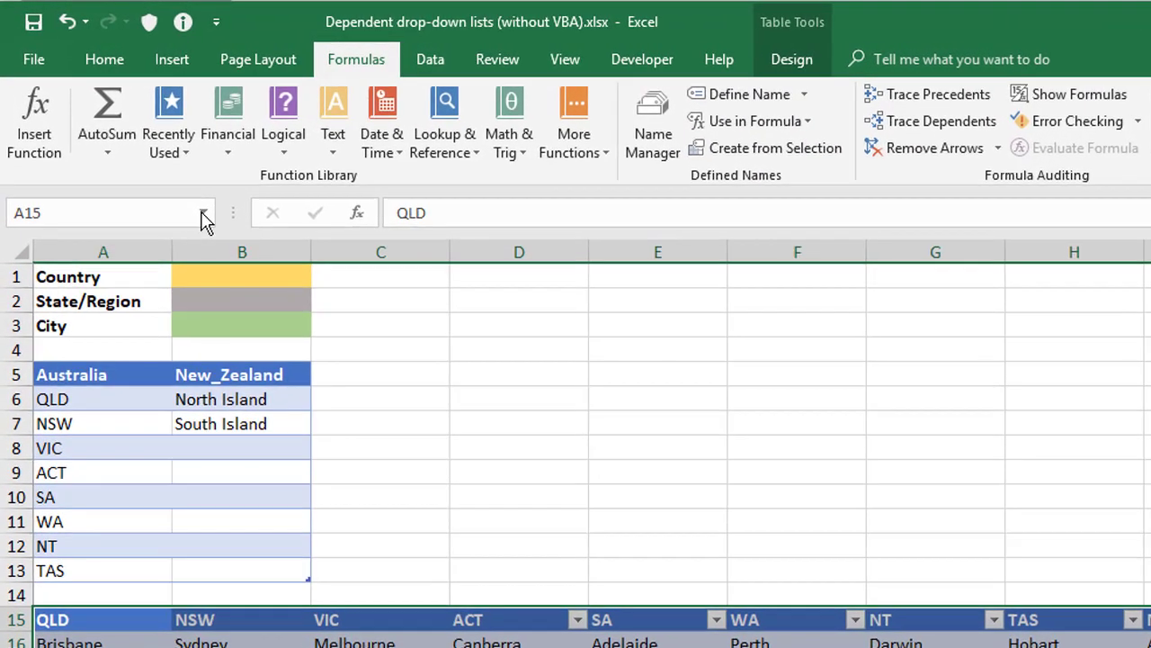
{"action": "left_click", "coordinate": [157, 164]}
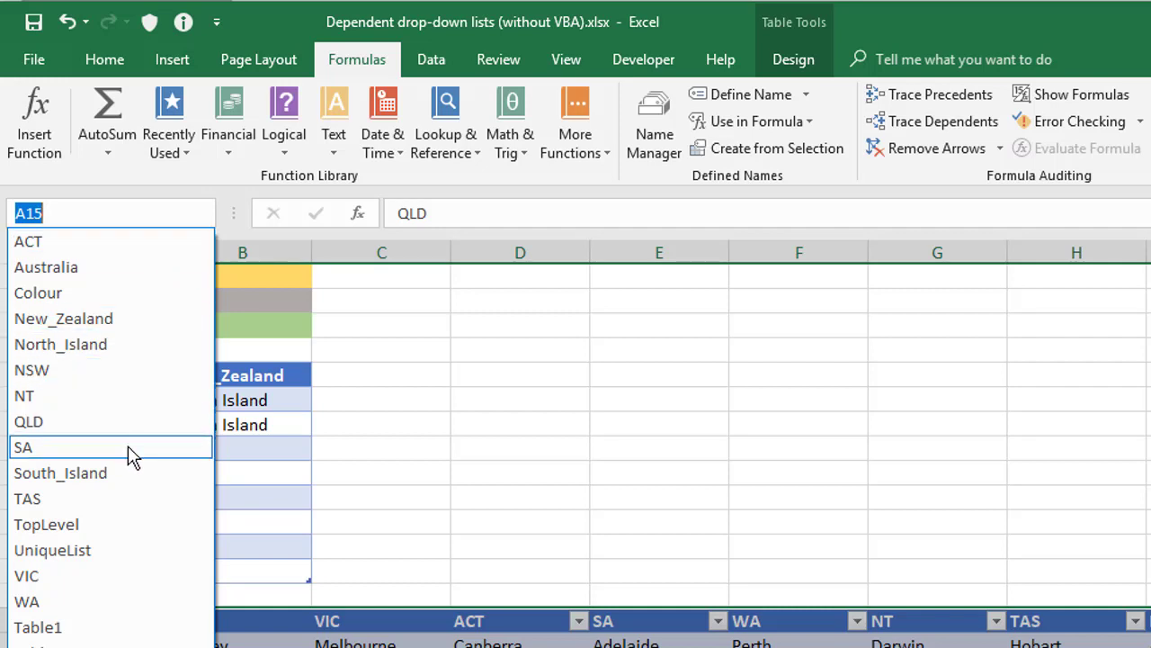
Dismiss the Name Box list without picking a name
{"action": "left_click", "coordinate": [231, 443]}
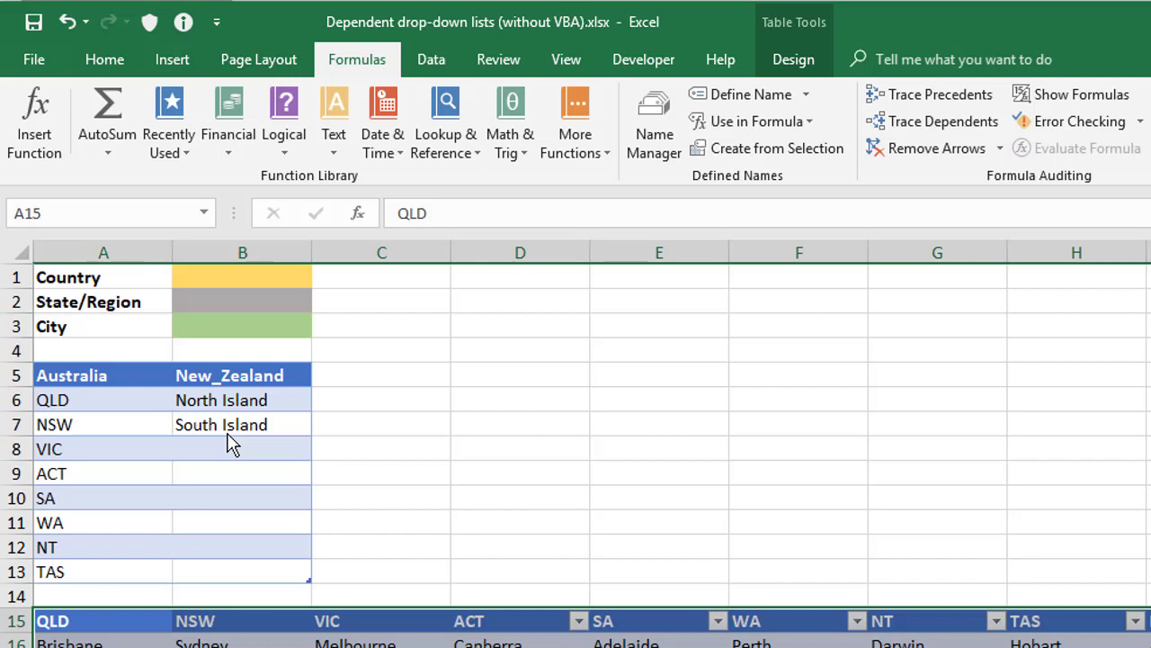
{"action": "left_click", "coordinate": [490, 282]}
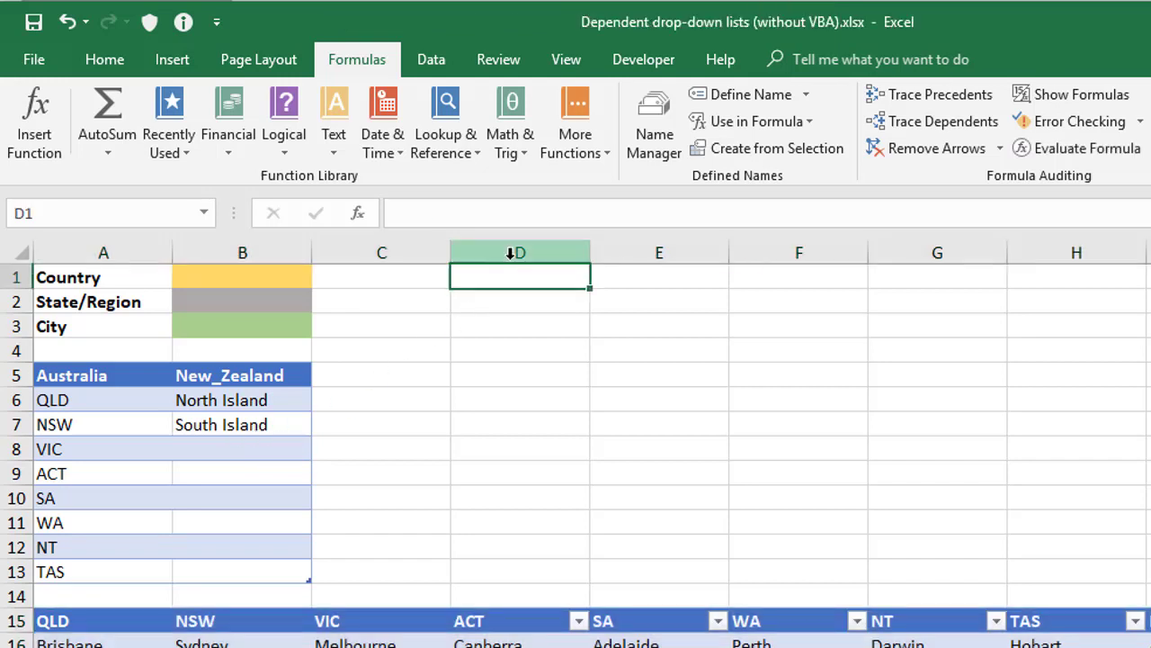
{"action": "type", "text": "1"}
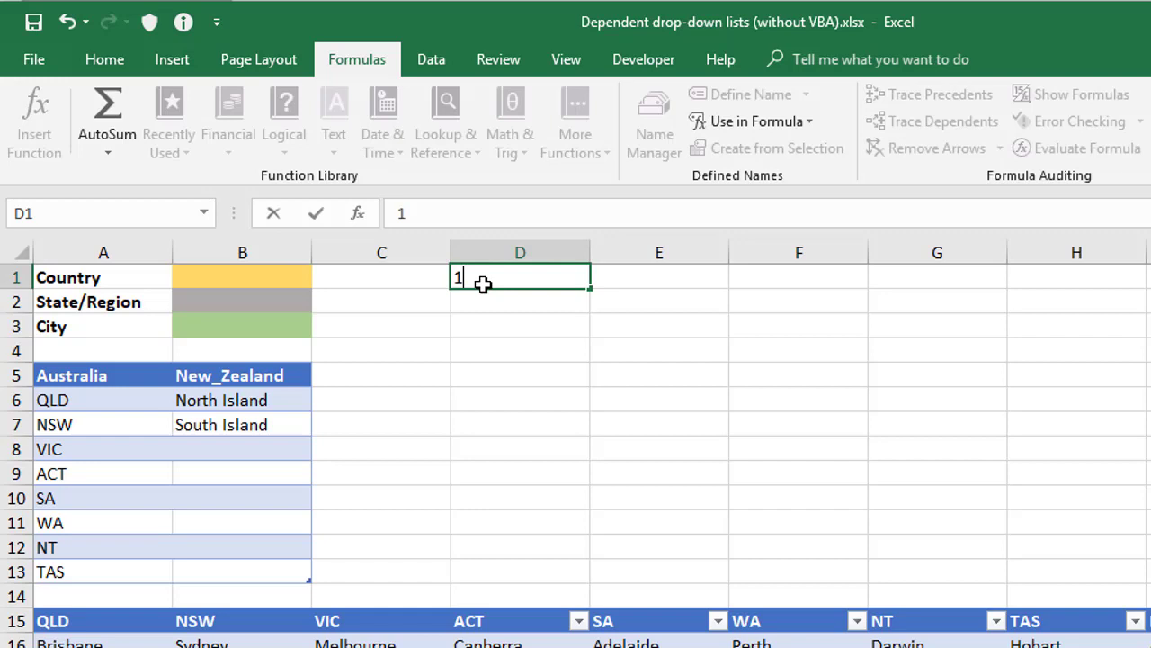
{"action": "type", "text": "00"}
{"action": "key", "text": "Return"}
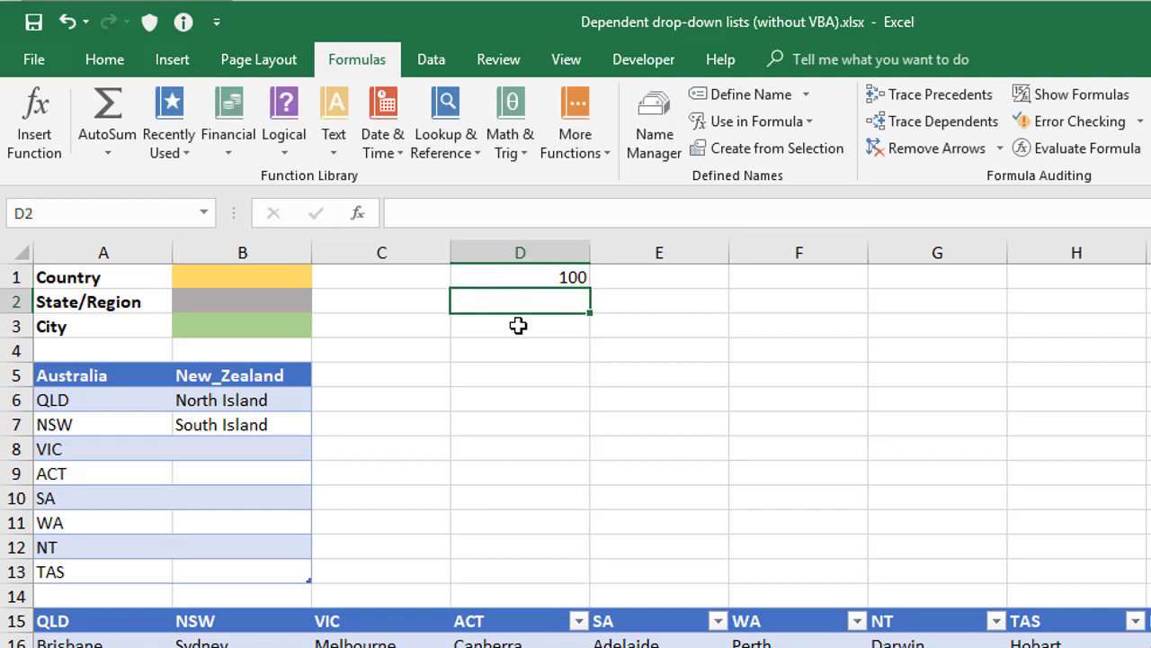
{"action": "left_click", "coordinate": [518, 321]}
{"action": "type", "text": "=indirect(\"D1"}
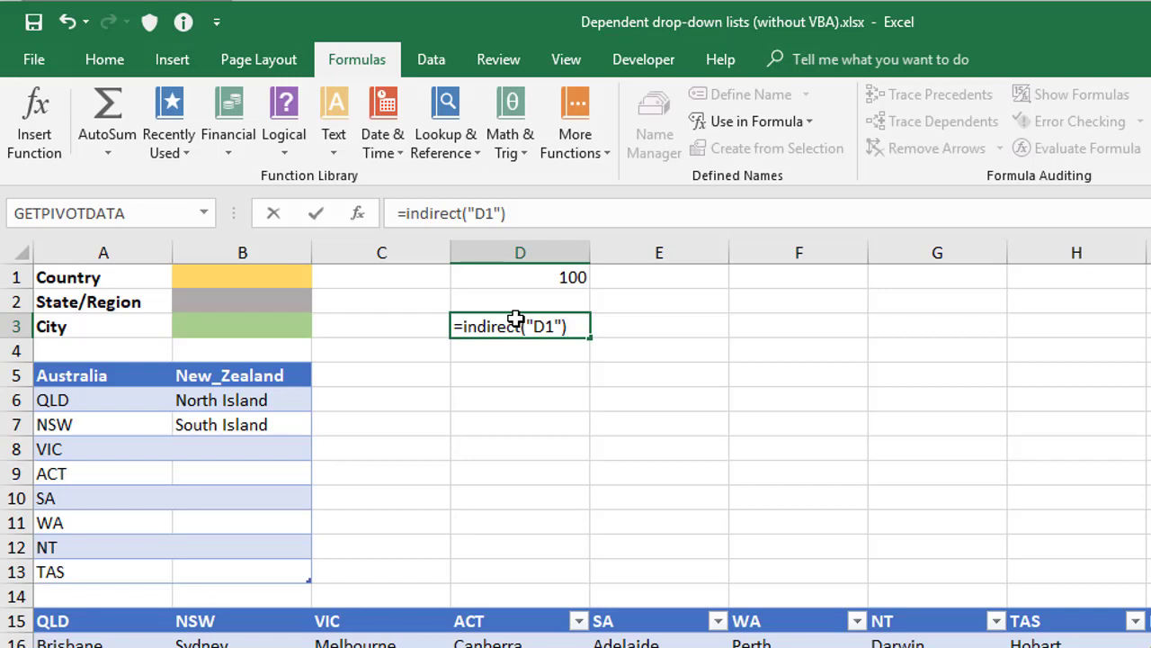
{"action": "key", "text": "Return"}
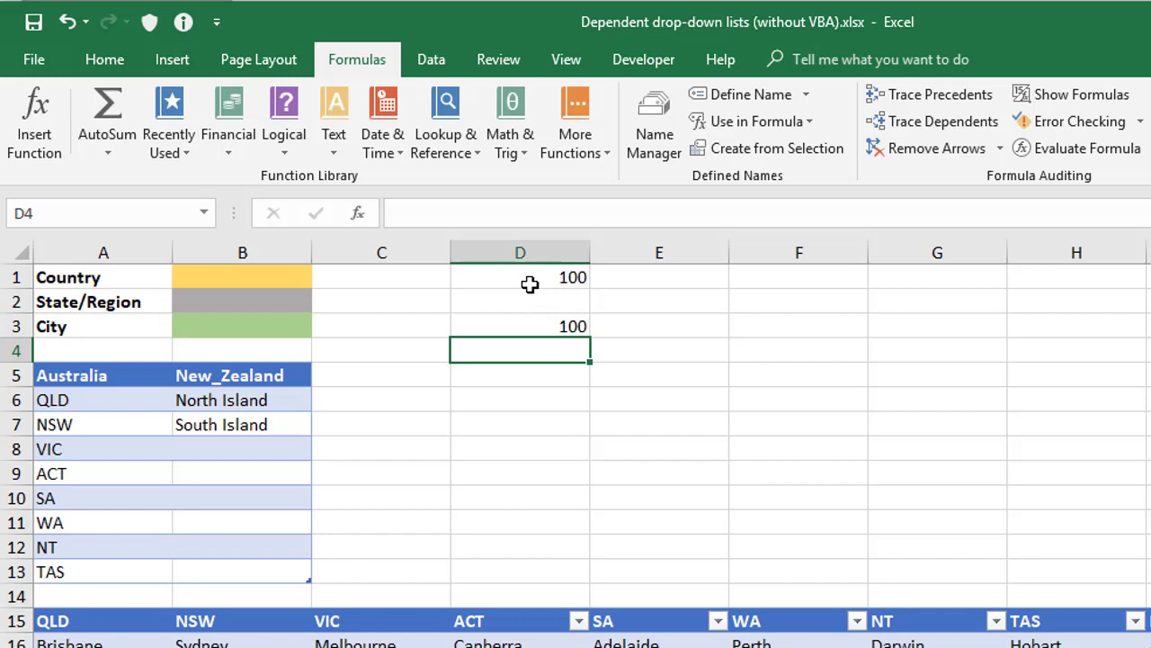
{"action": "left_click_drag", "start_coordinate": [527, 283], "coordinate": [545, 326]}
Clear D1:D3 and give B1 a List validation with source =$A$5:$B$5
{"action": "key", "text": "Delete"}
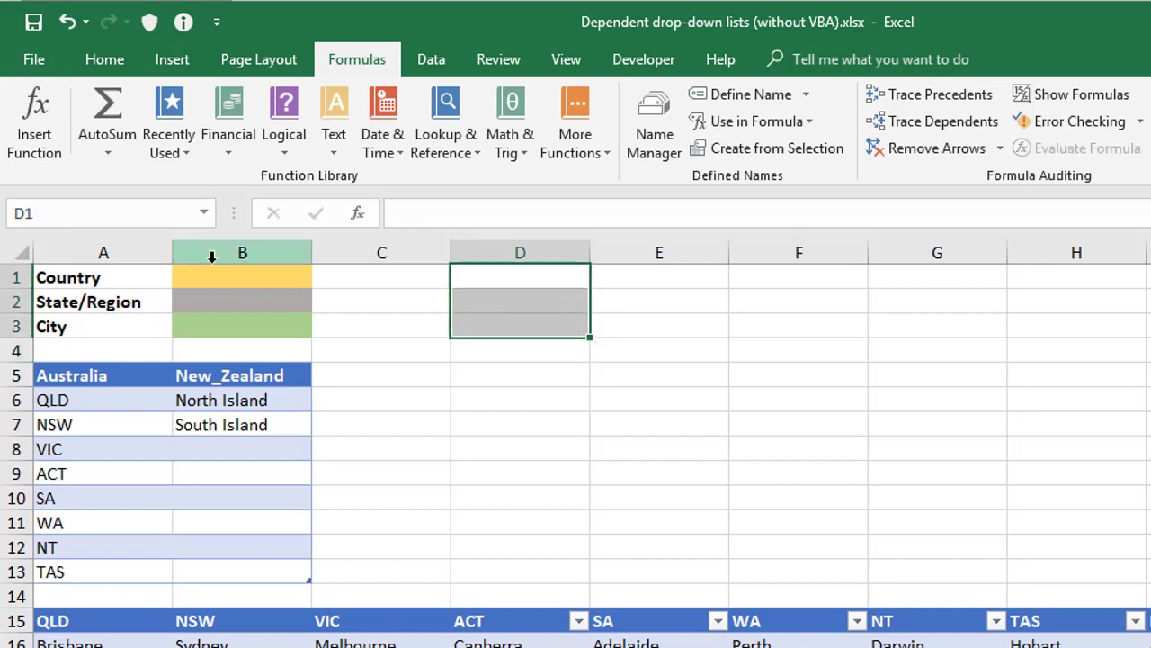
{"action": "left_click", "coordinate": [232, 277]}
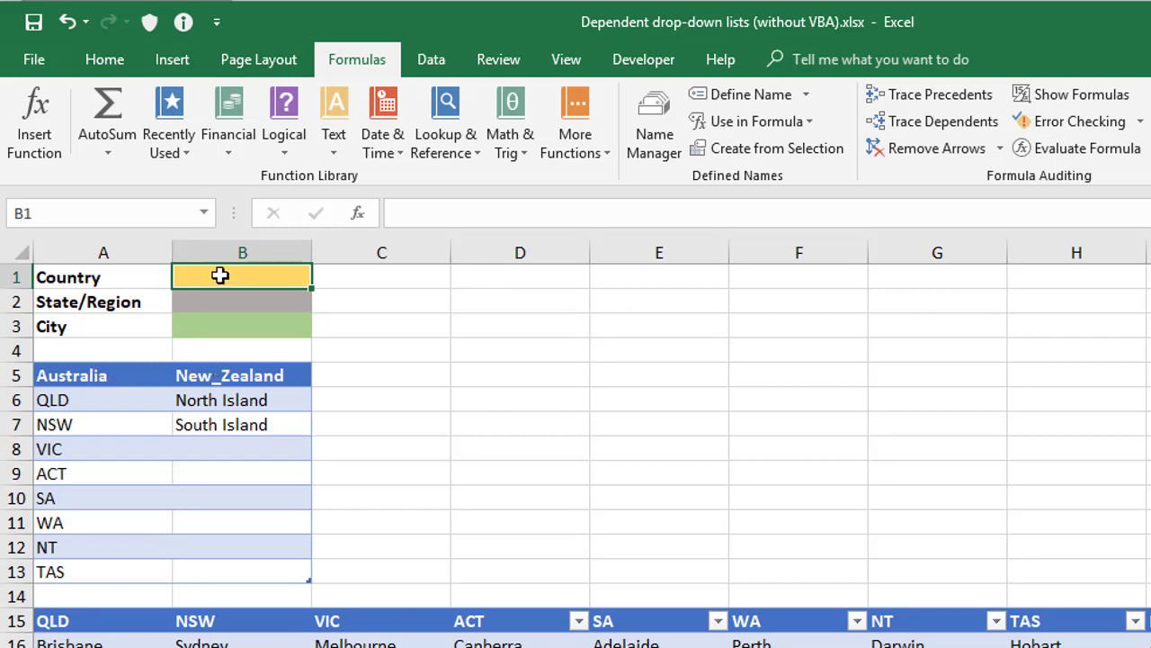
{"action": "left_click", "coordinate": [435, 63]}
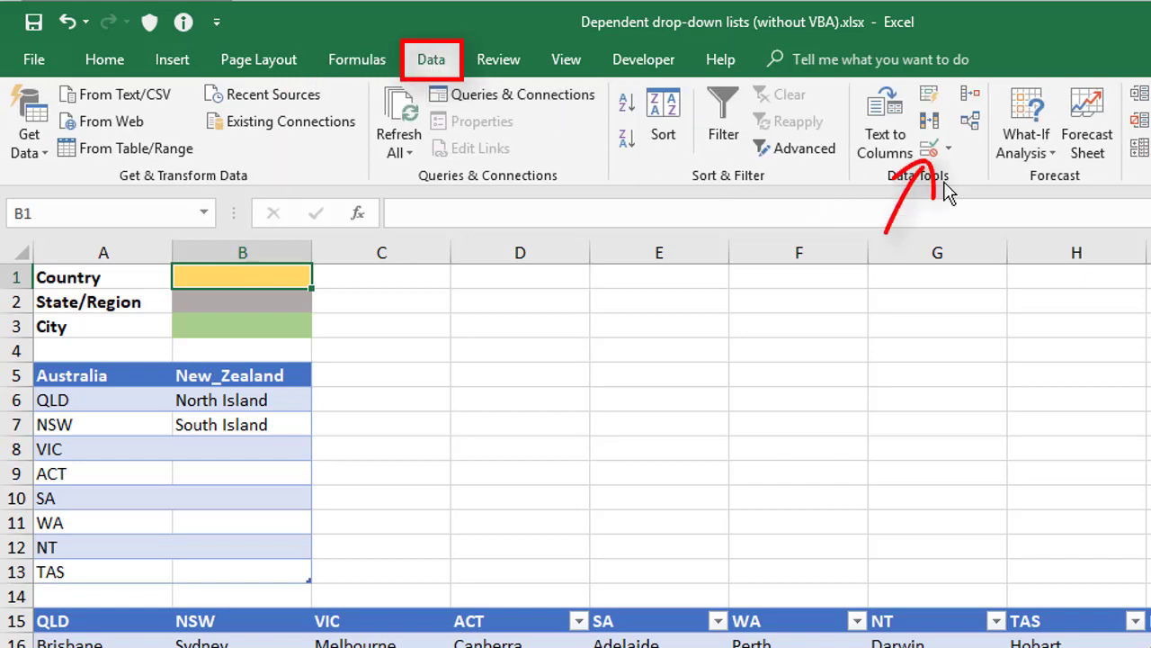
{"action": "left_click", "coordinate": [932, 151]}
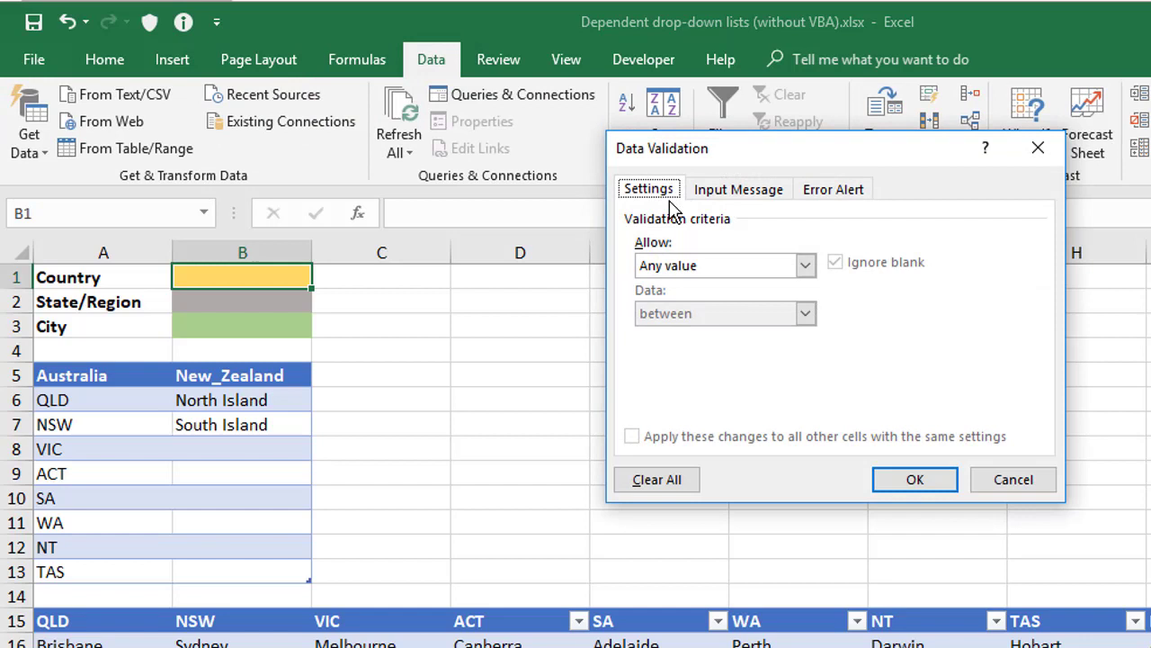
{"action": "left_click", "coordinate": [681, 268]}
{"action": "left_click", "coordinate": [681, 332]}
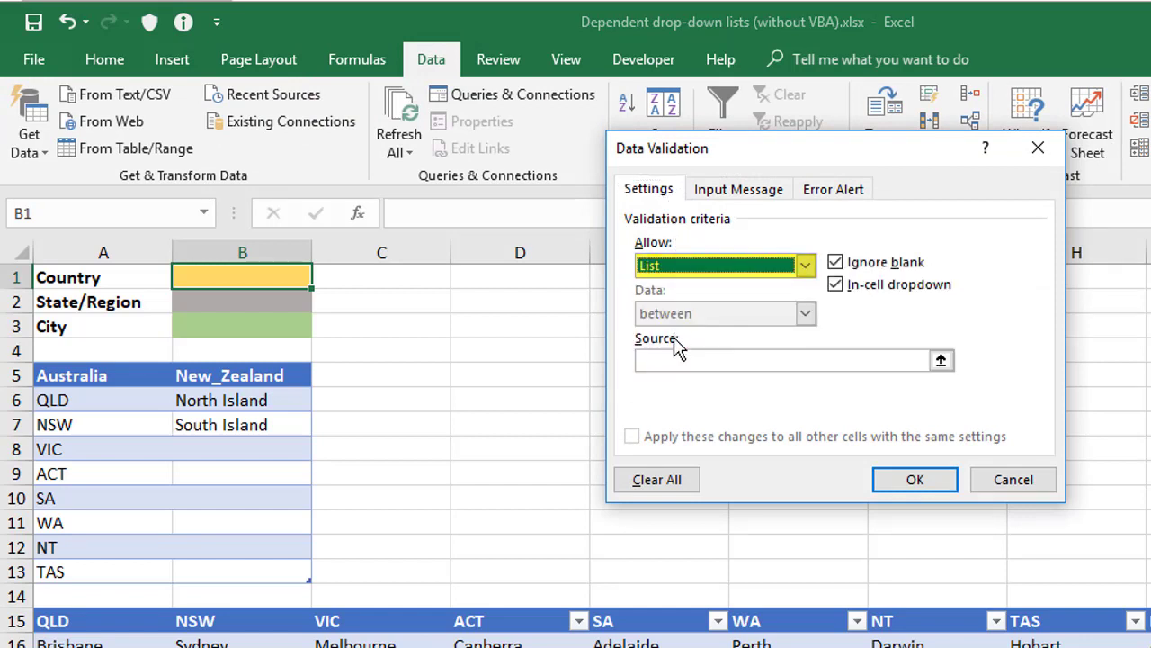
{"action": "left_click", "coordinate": [675, 361]}
{"action": "left_click_drag", "start_coordinate": [101, 373], "coordinate": [229, 374]}
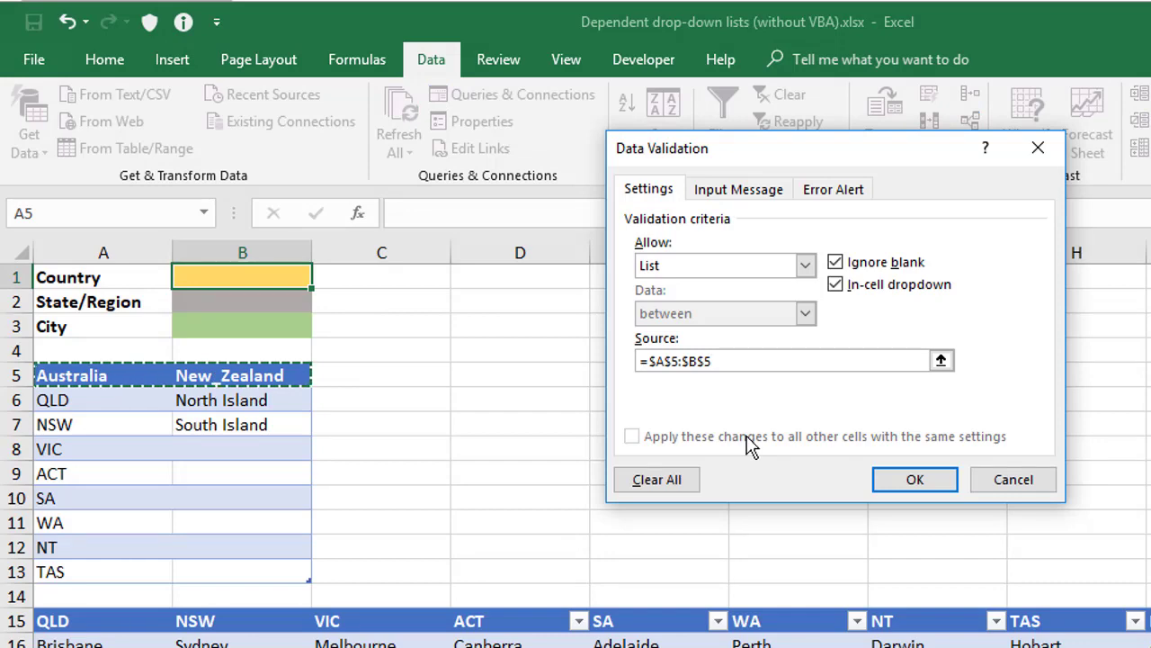
{"action": "left_click", "coordinate": [904, 479]}
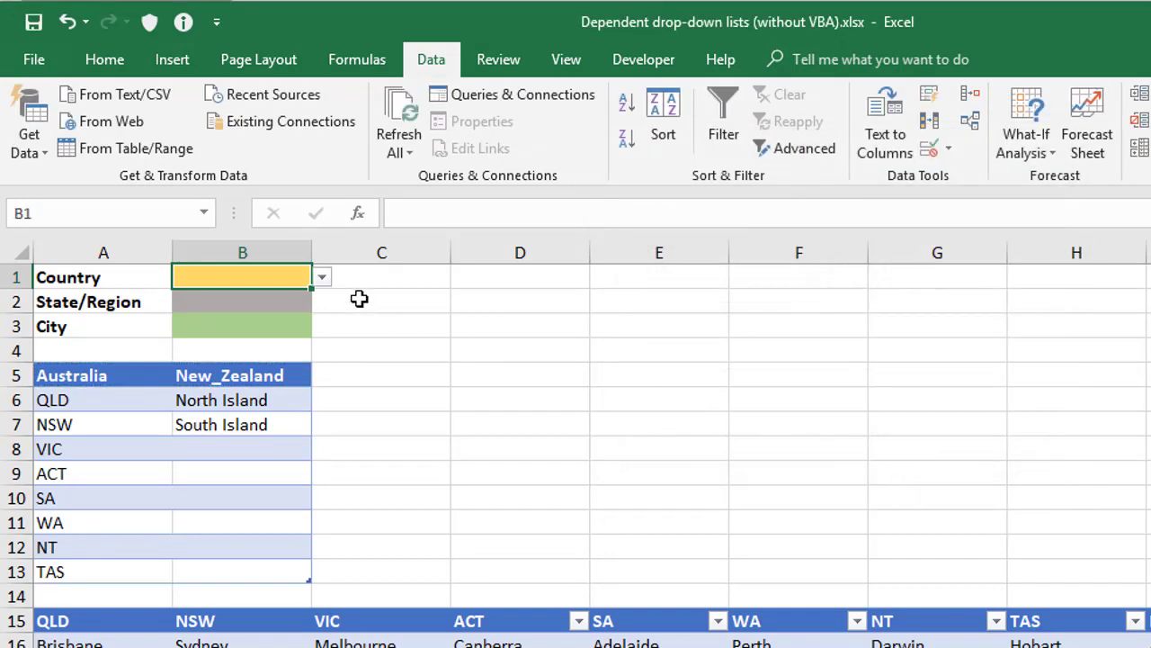
Pick Australia from B1's drop-down and move to B2
{"action": "left_click", "coordinate": [321, 277]}
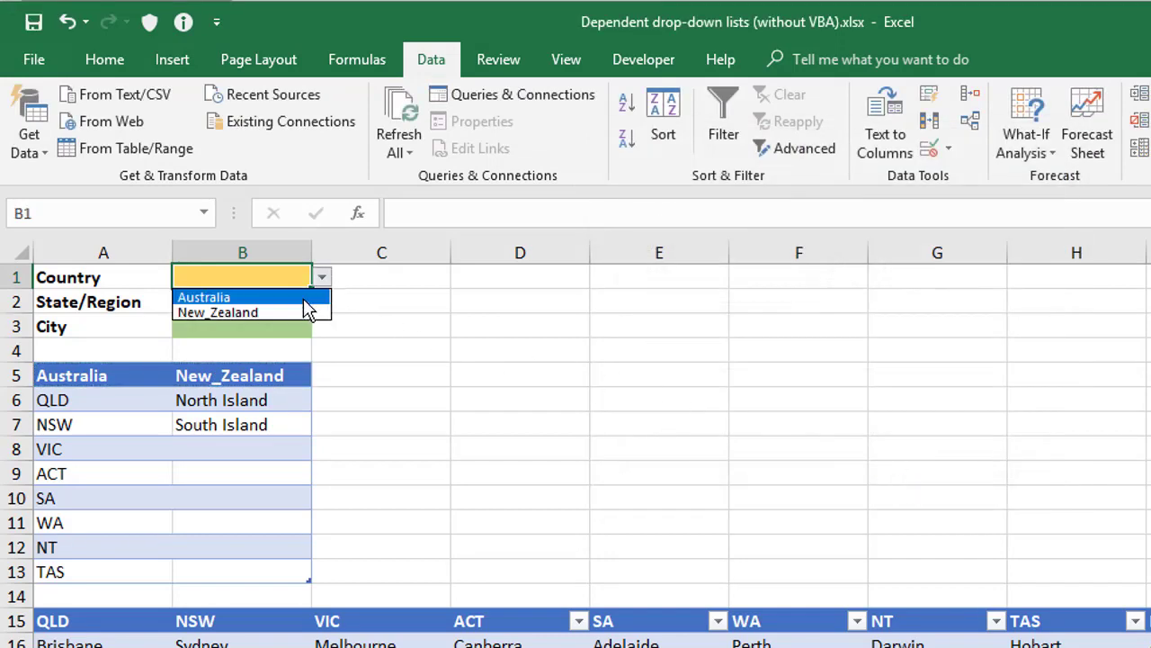
{"action": "left_click", "coordinate": [303, 298]}
{"action": "left_click", "coordinate": [302, 300]}
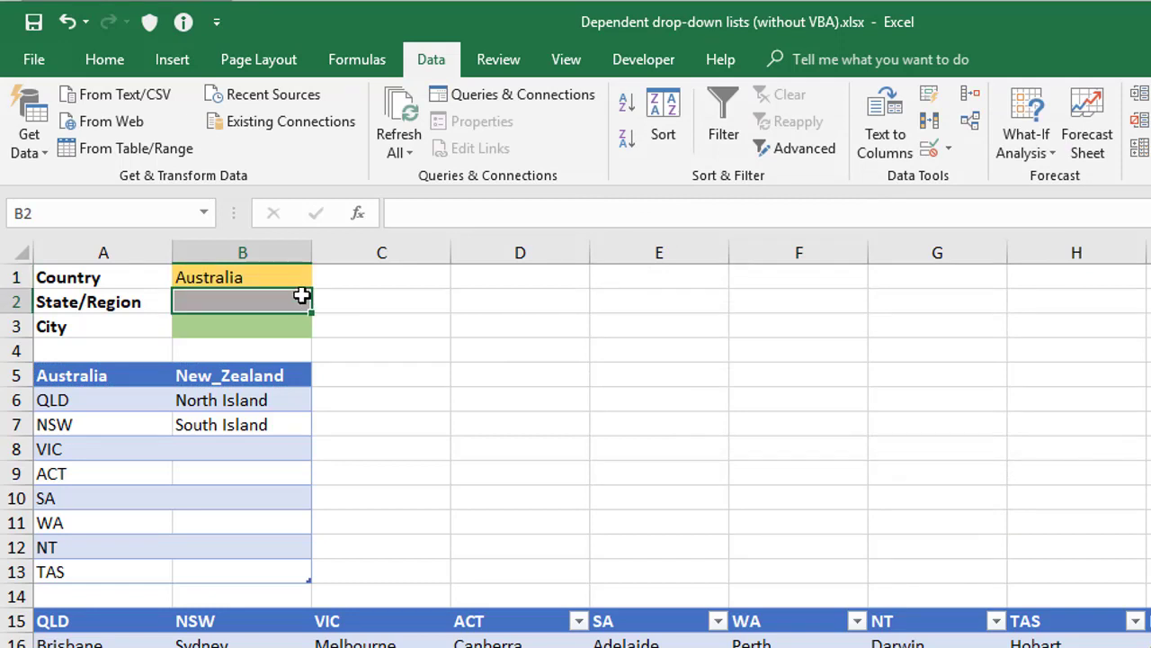
Enter the test formula =INDIRECT(B1) in B2
{"action": "type", "text": "=indi"}
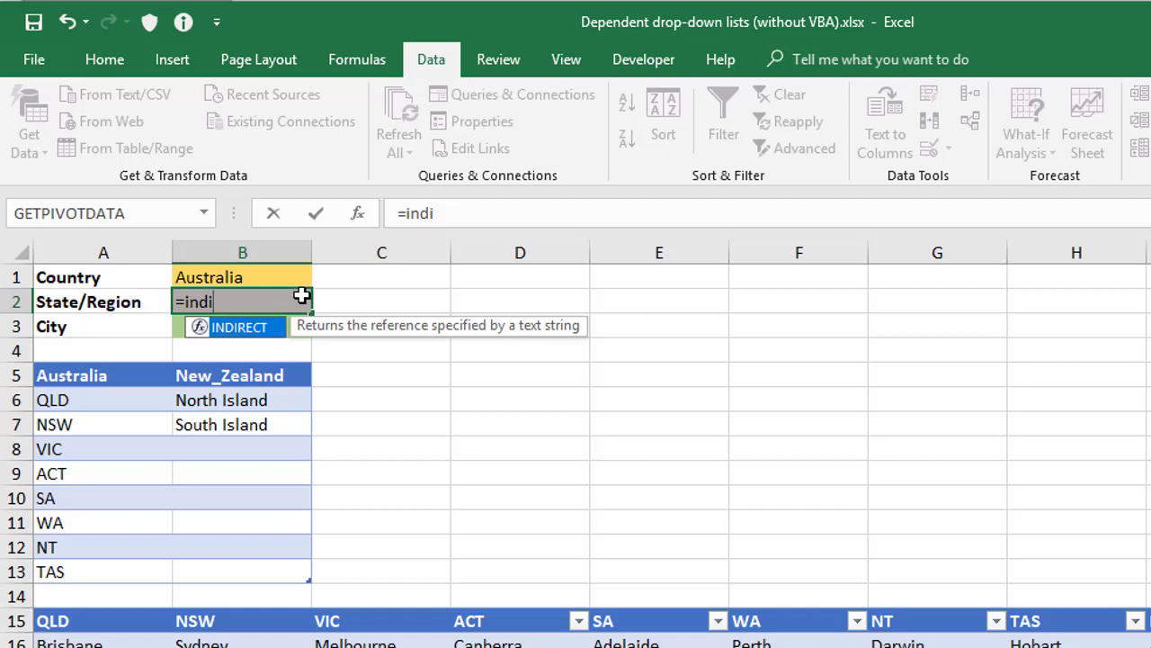
{"action": "type", "text": "rect("}
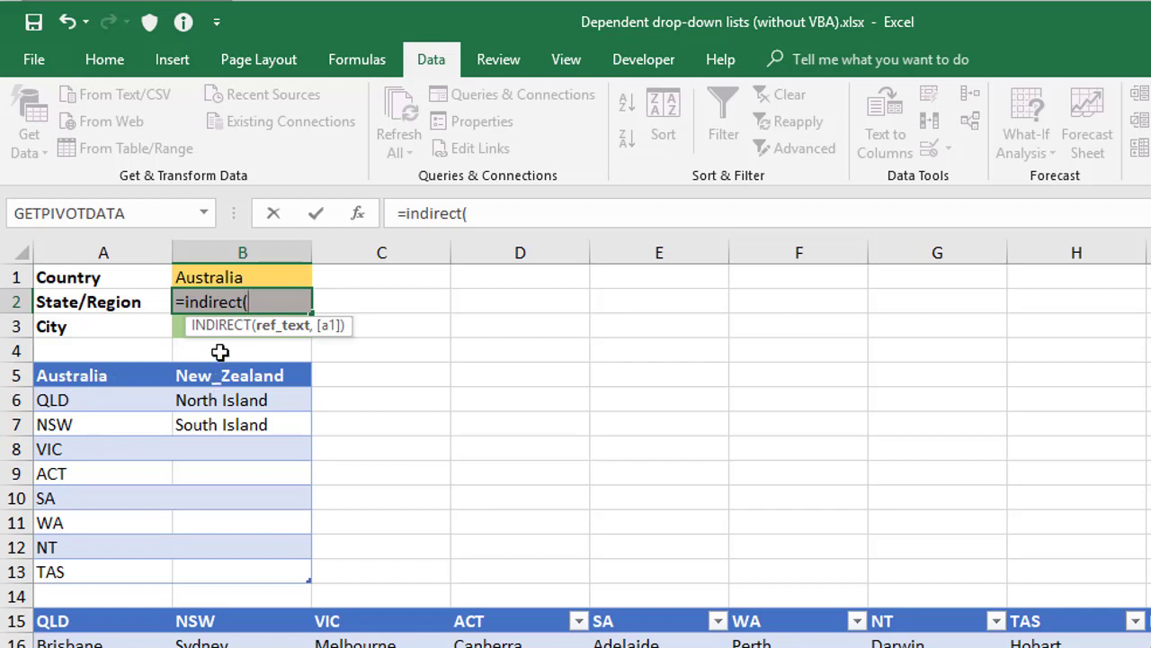
{"action": "left_click", "coordinate": [279, 284]}
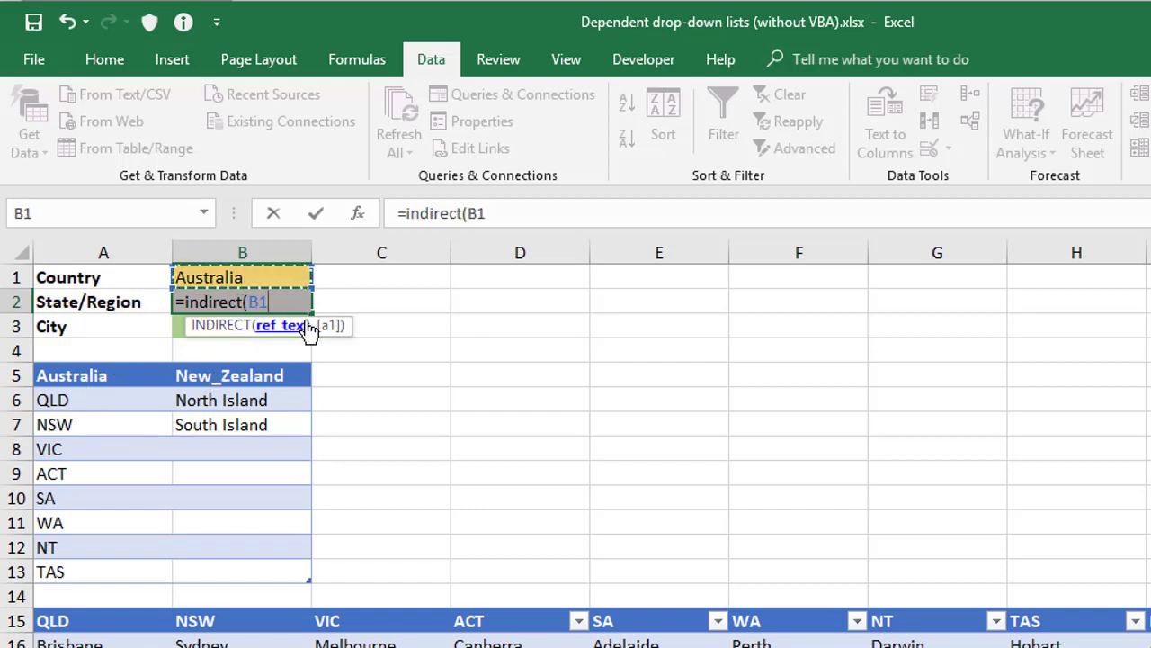
{"action": "type", "text": ")"}
{"action": "key", "text": "Return"}
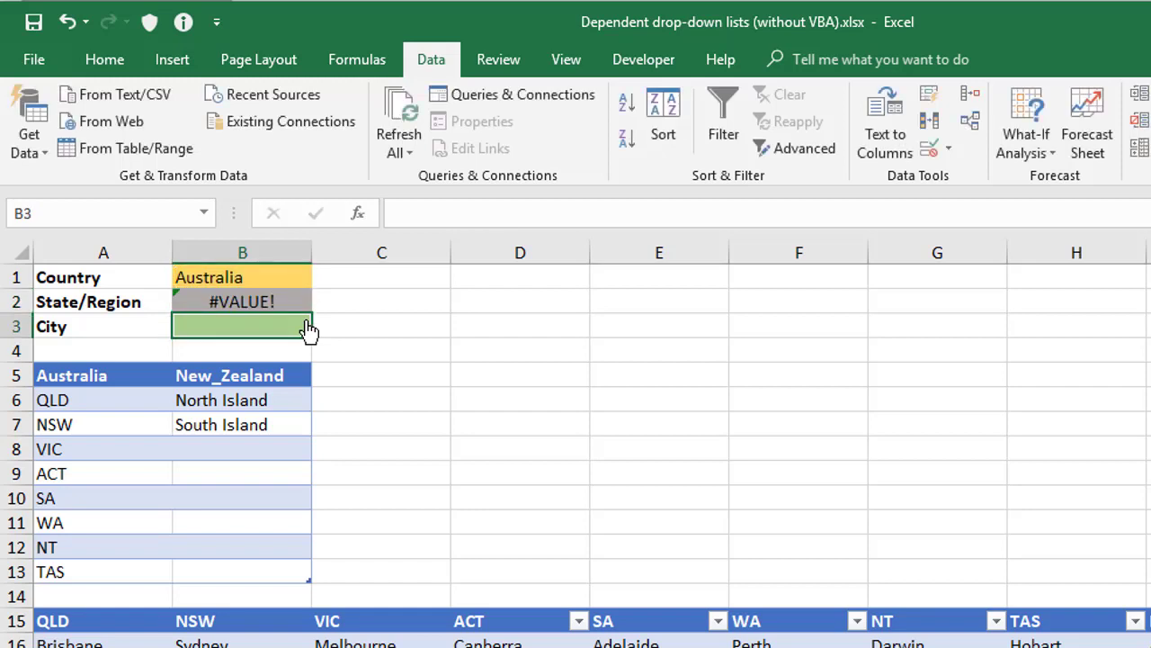
Preview B2's formula with F9 to see the state list, then cut the formula out
{"action": "key", "text": "Up"}
{"action": "key", "text": "alt+l"}
{"action": "left_click", "coordinate": [270, 300]}
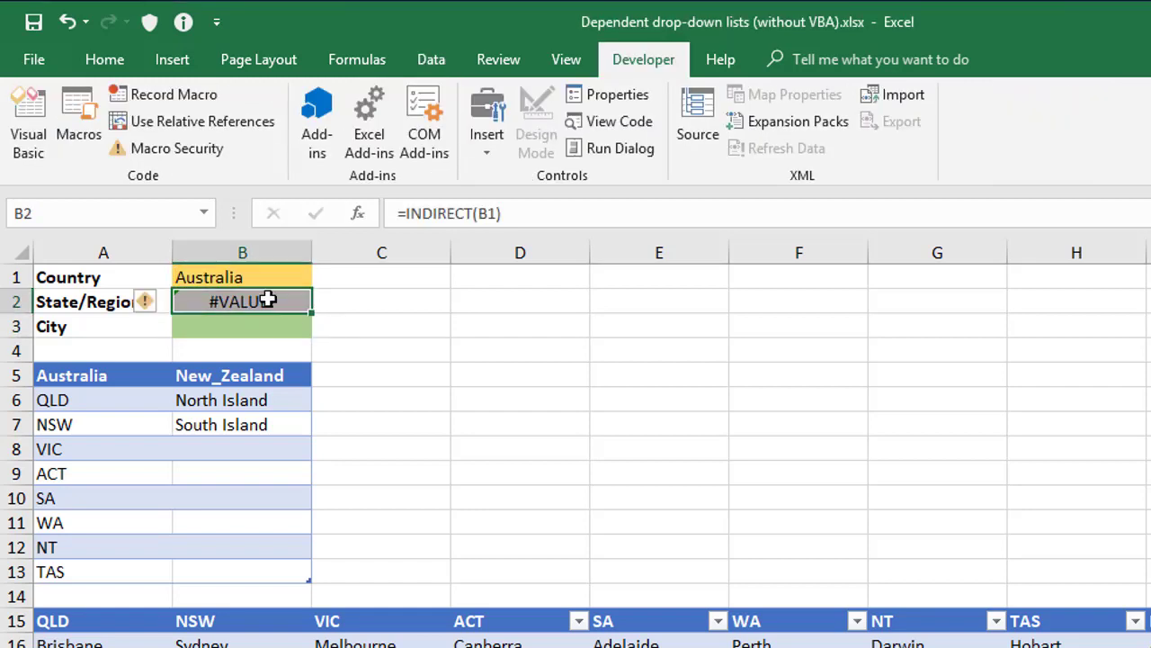
{"action": "left_click", "coordinate": [515, 216]}
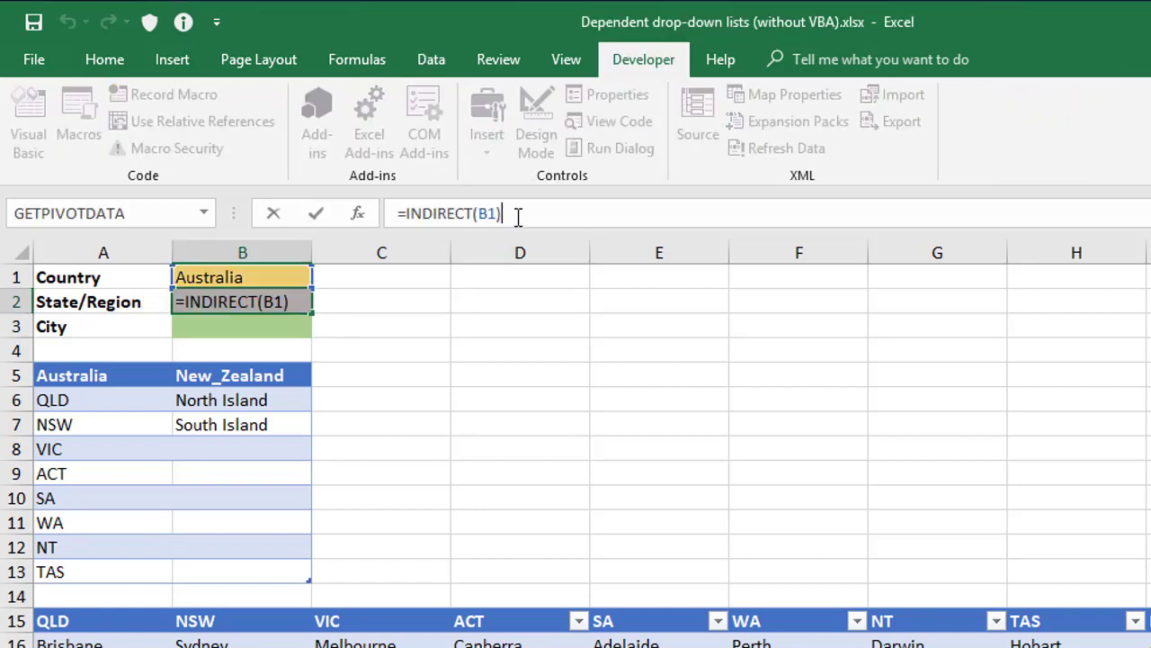
{"action": "key", "text": "F9"}
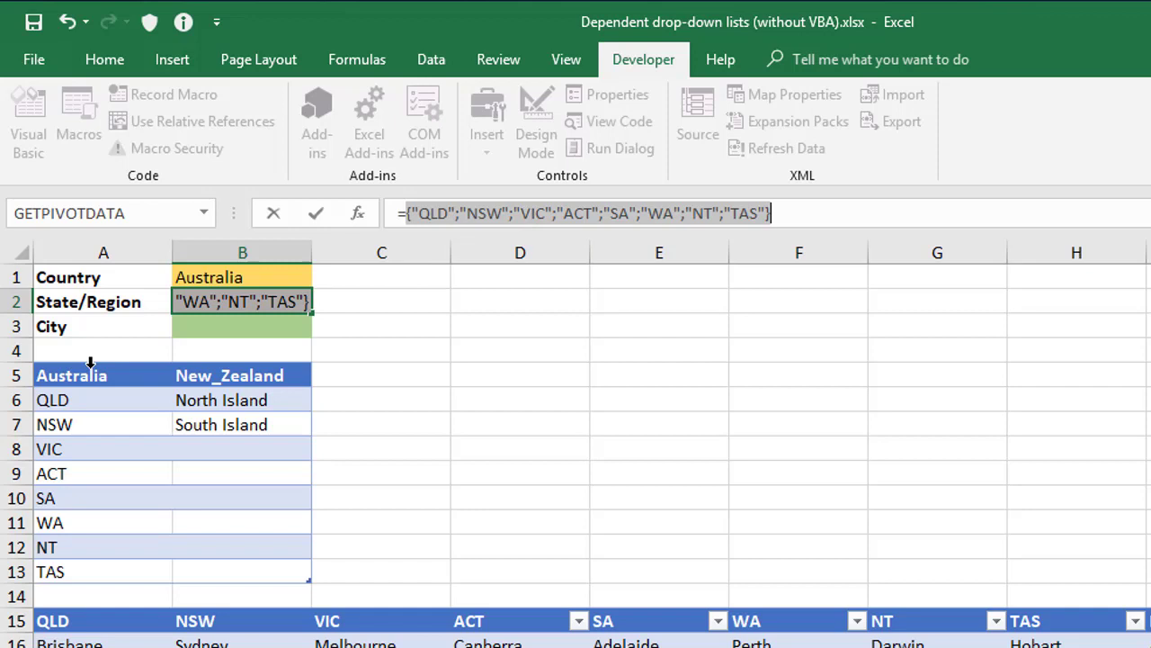
{"action": "key", "text": "Escape"}
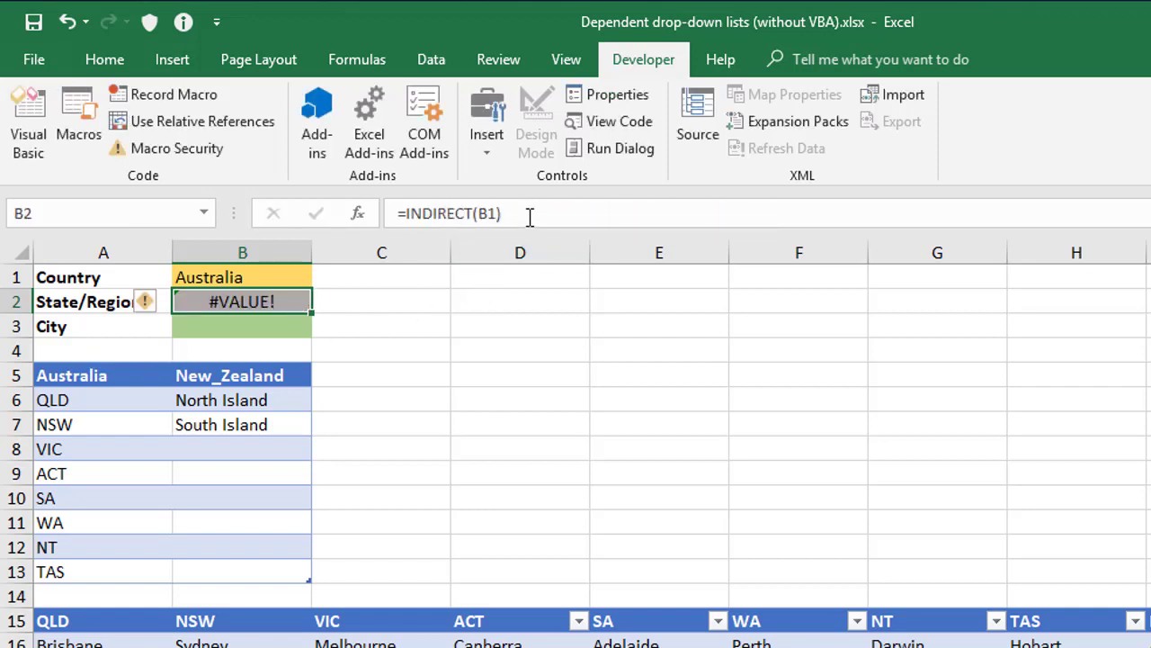
{"action": "left_click_drag", "start_coordinate": [530, 216], "coordinate": [368, 213]}
{"action": "key", "text": "ctrl+x"}
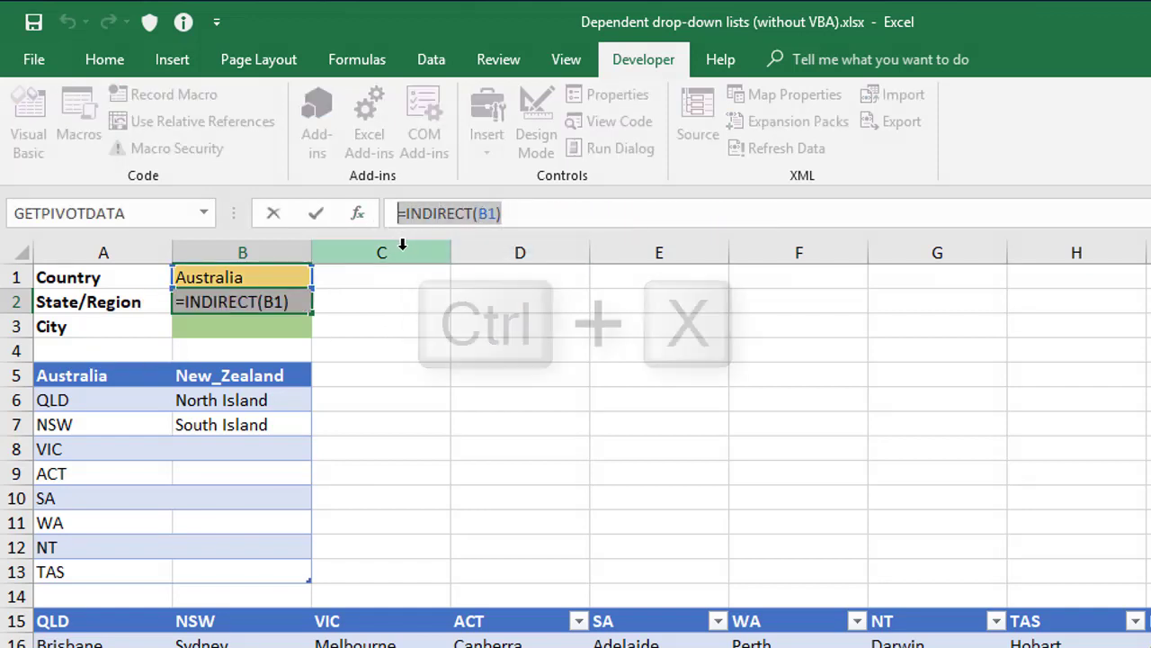
Give B2 a List validation with the pasted source =INDIRECT(B1)
{"action": "key", "text": "ctrl+Return"}
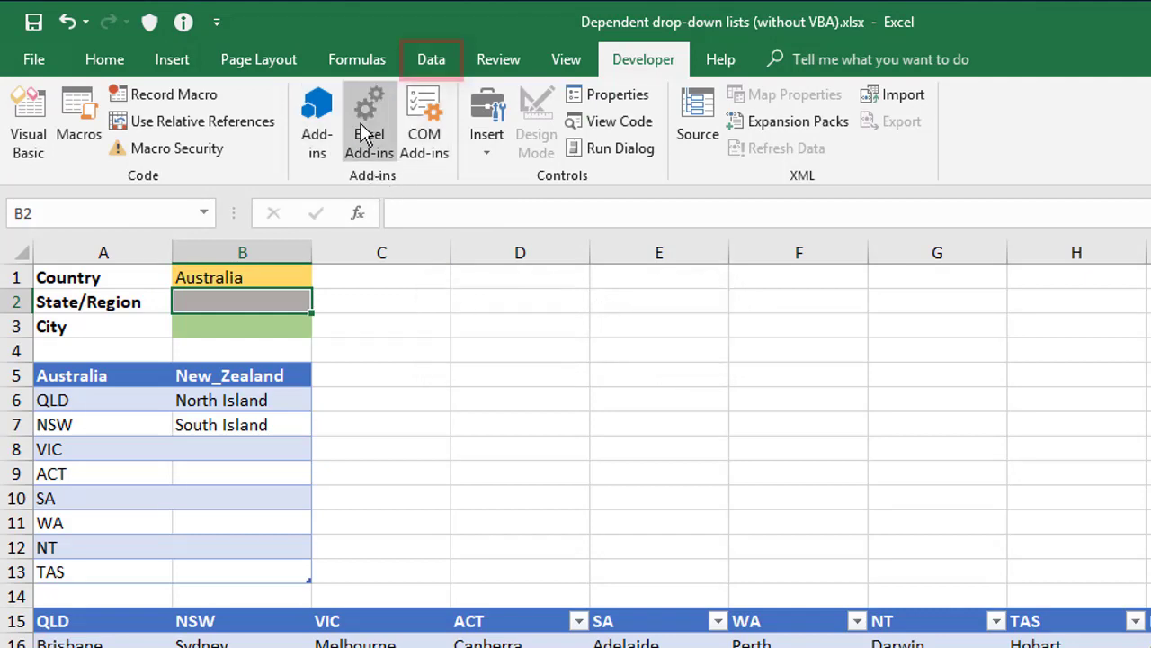
{"action": "left_click", "coordinate": [431, 59]}
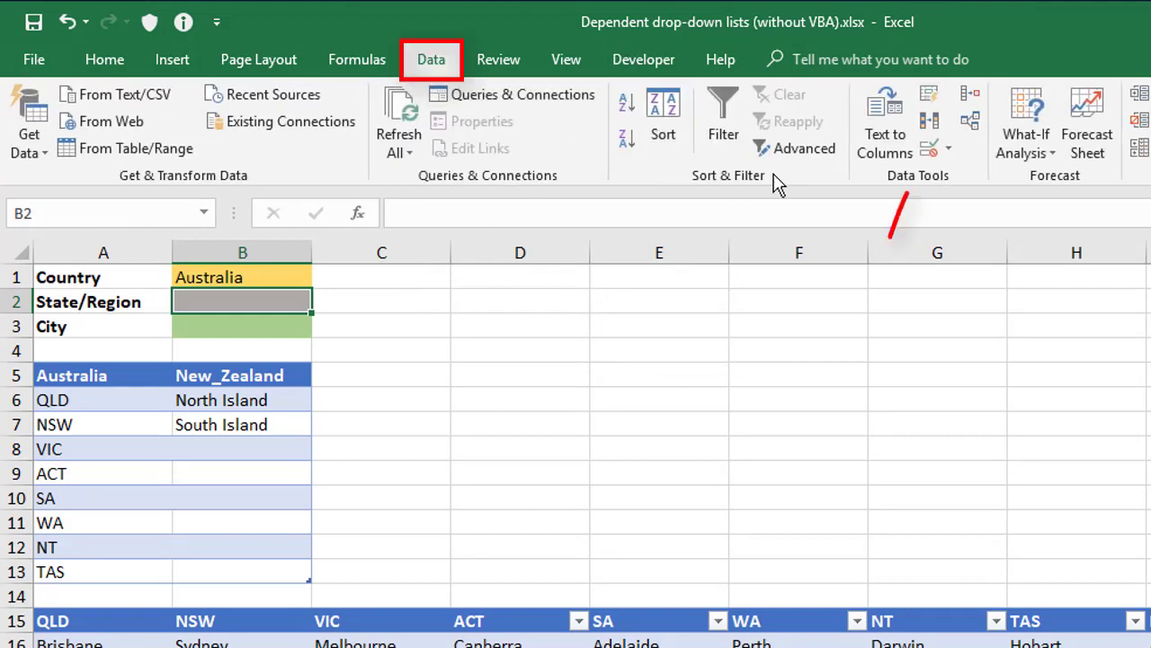
{"action": "left_click", "coordinate": [929, 149]}
{"action": "left_click", "coordinate": [691, 268]}
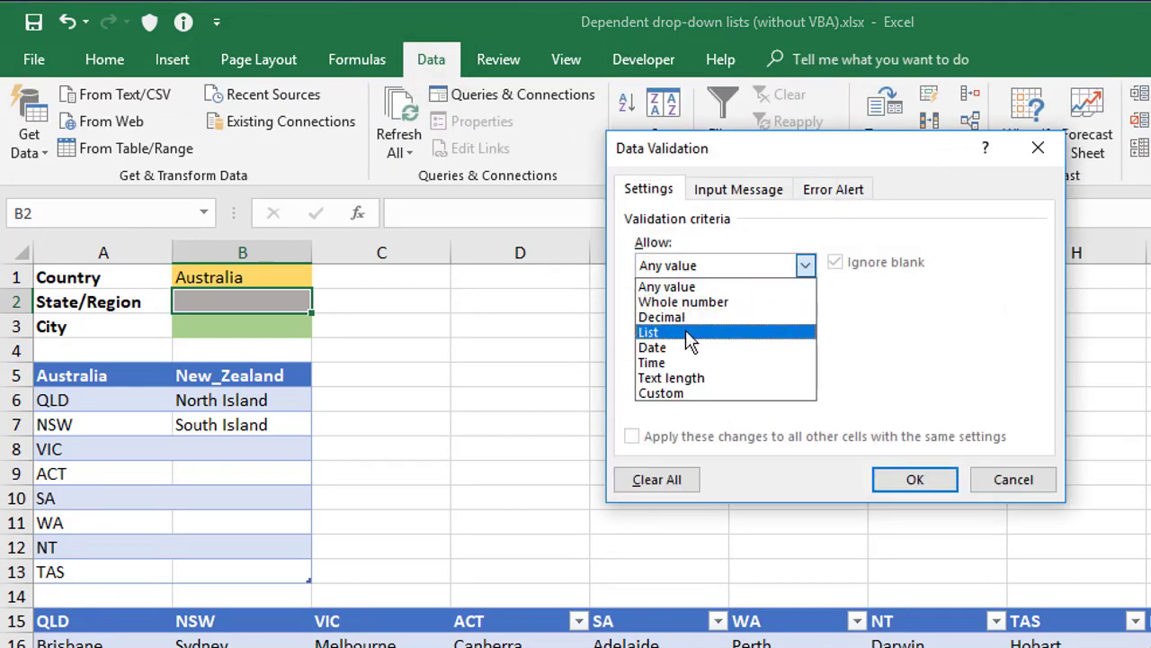
{"action": "left_click", "coordinate": [685, 332]}
{"action": "left_click", "coordinate": [691, 360]}
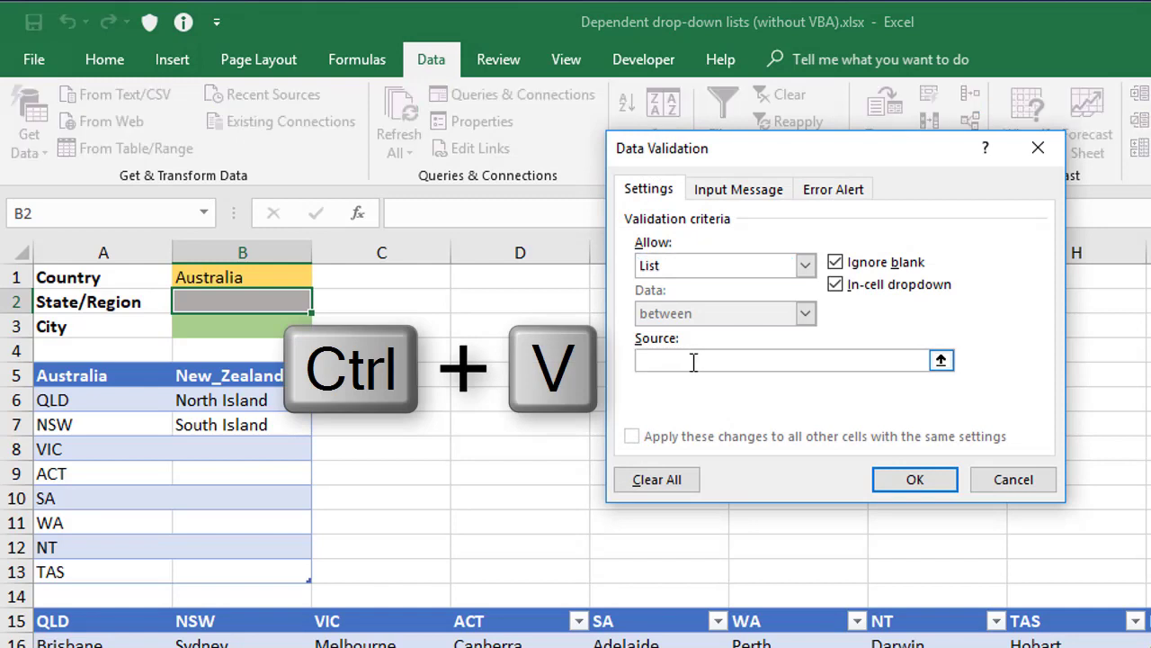
{"action": "key", "text": "ctrl+v"}
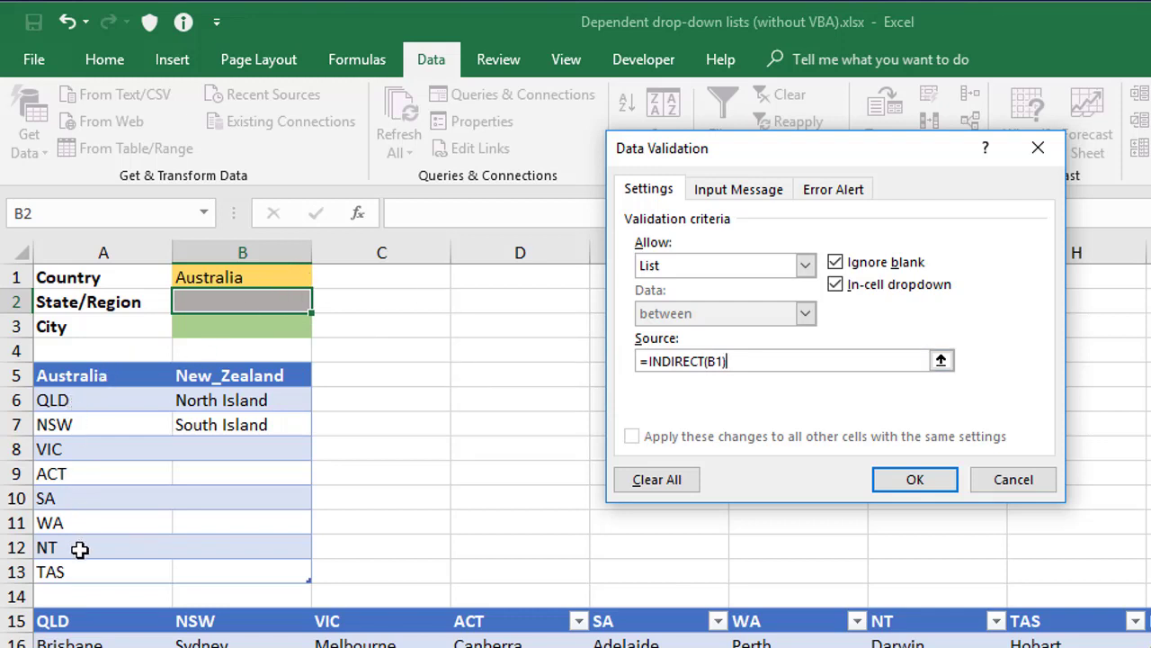
{"action": "left_click", "coordinate": [928, 479]}
Test by picking NSW, switching B1 to New_Zealand, viewing B2's islands and selecting B6:B13
{"action": "left_click", "coordinate": [322, 302]}
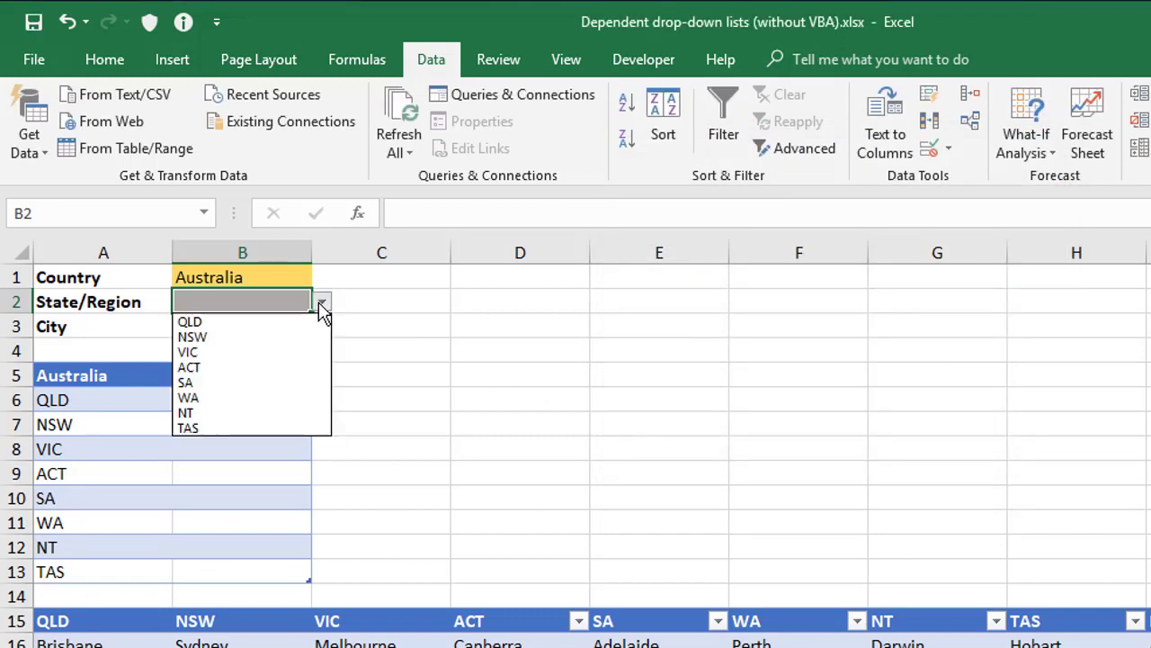
{"action": "left_click", "coordinate": [263, 337]}
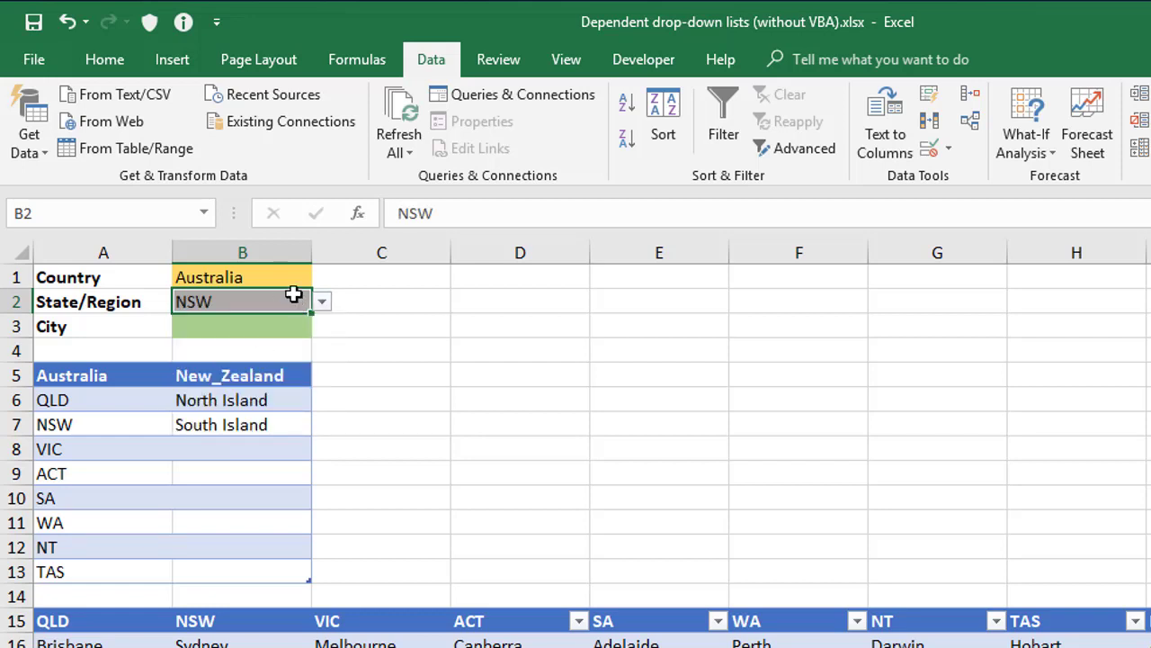
{"action": "left_click", "coordinate": [281, 277]}
{"action": "left_click", "coordinate": [322, 278]}
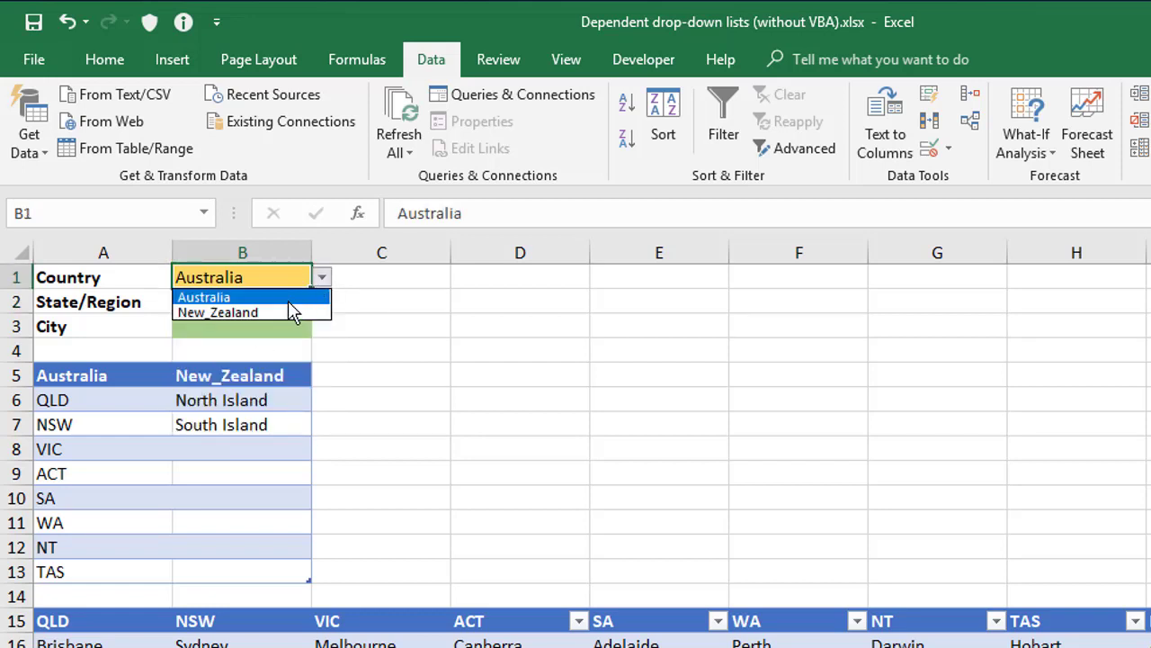
{"action": "left_click", "coordinate": [289, 311]}
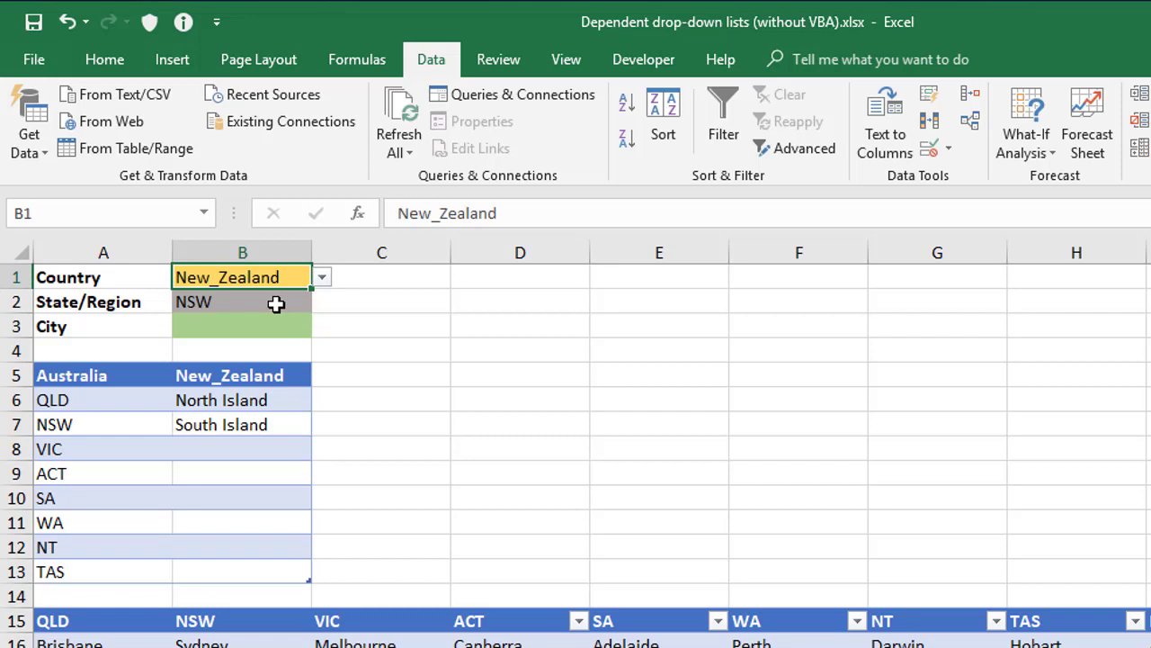
{"action": "left_click", "coordinate": [276, 304]}
{"action": "left_click", "coordinate": [322, 305]}
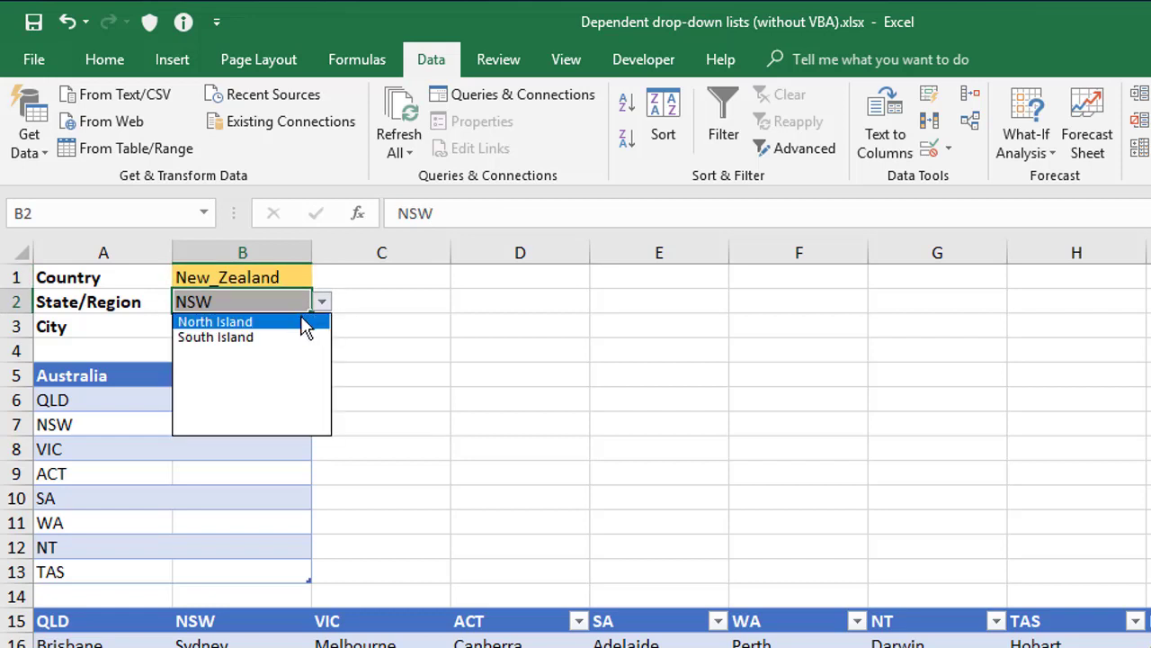
{"action": "key", "text": "Escape"}
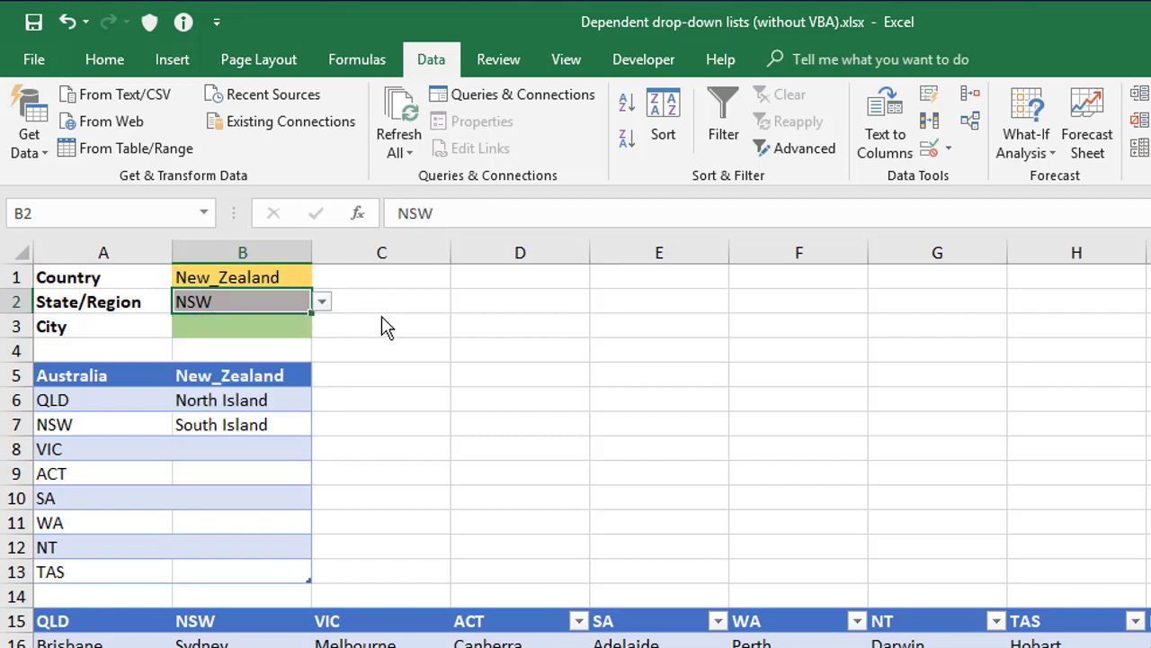
{"action": "left_click", "coordinate": [236, 375]}
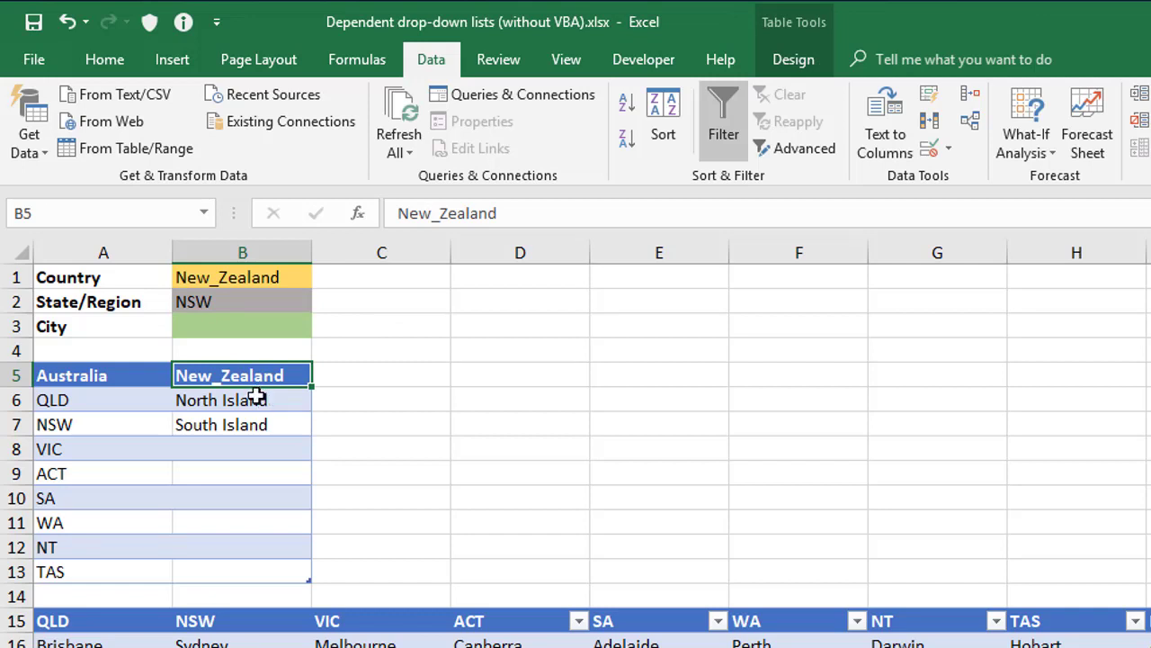
{"action": "left_click_drag", "start_coordinate": [252, 396], "coordinate": [247, 566]}
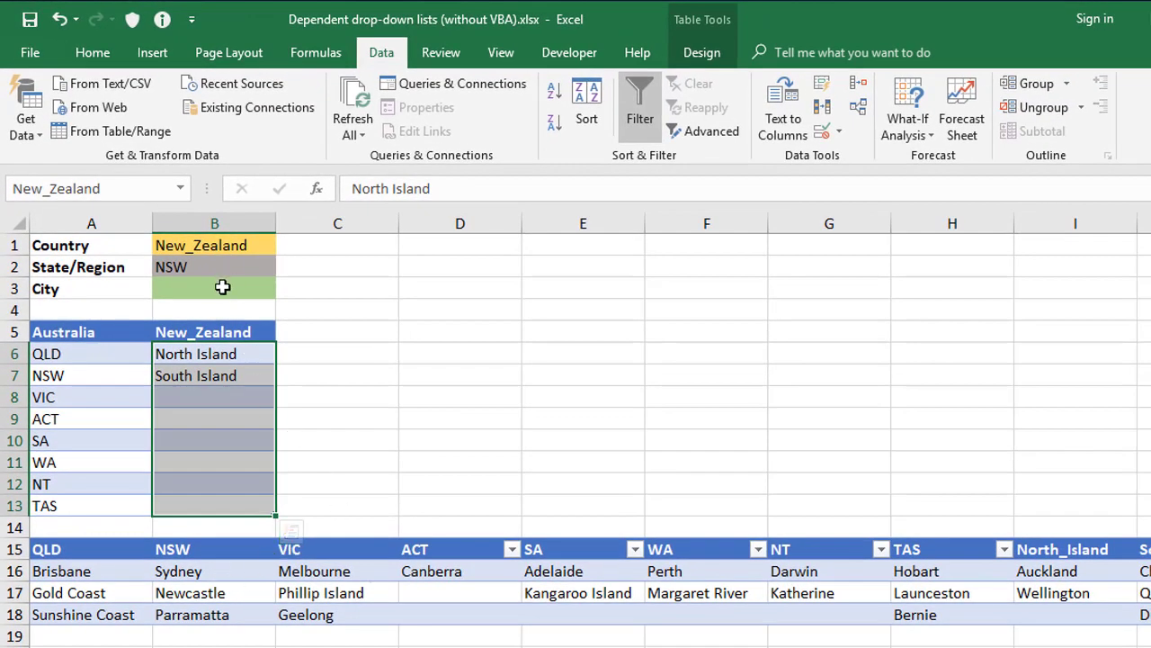
Enter the trial formula =INDIRECT(B2) in city cell B3
{"action": "left_click", "coordinate": [222, 287]}
{"action": "type", "text": "=i"}
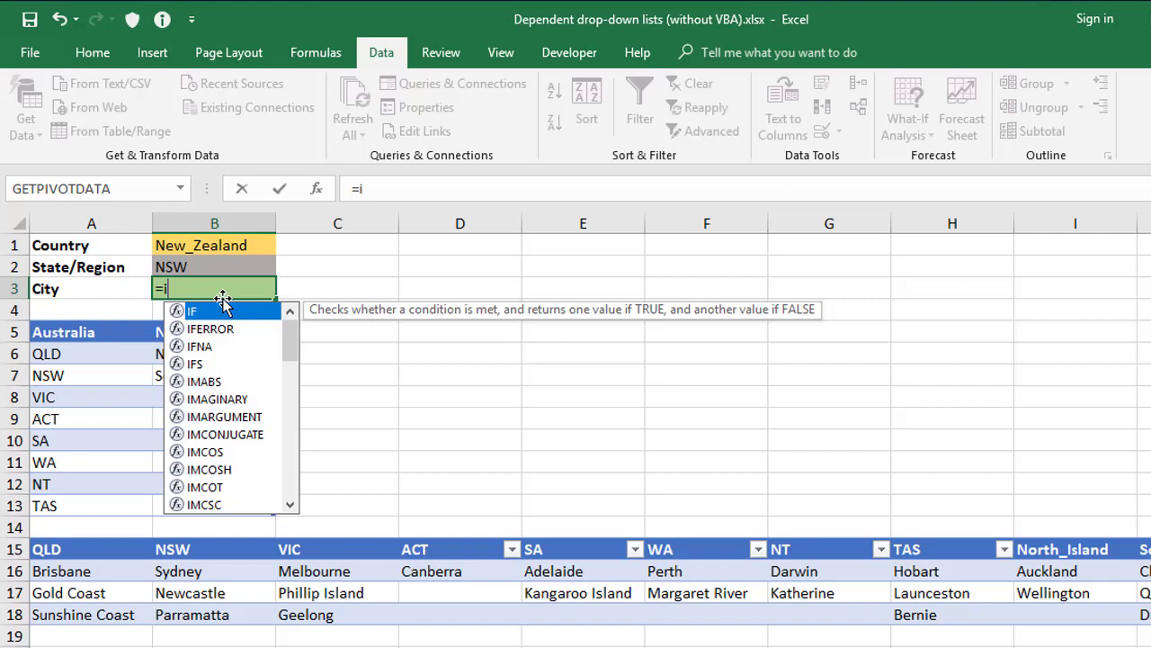
{"action": "type", "text": "ndirect("}
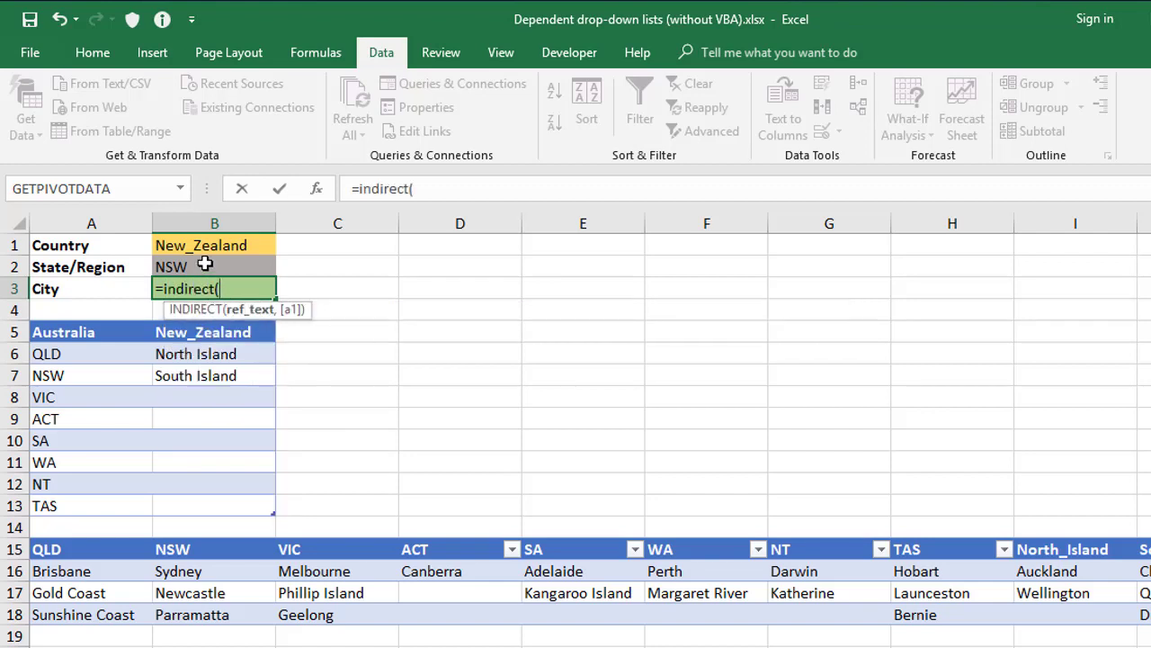
{"action": "left_click", "coordinate": [205, 263]}
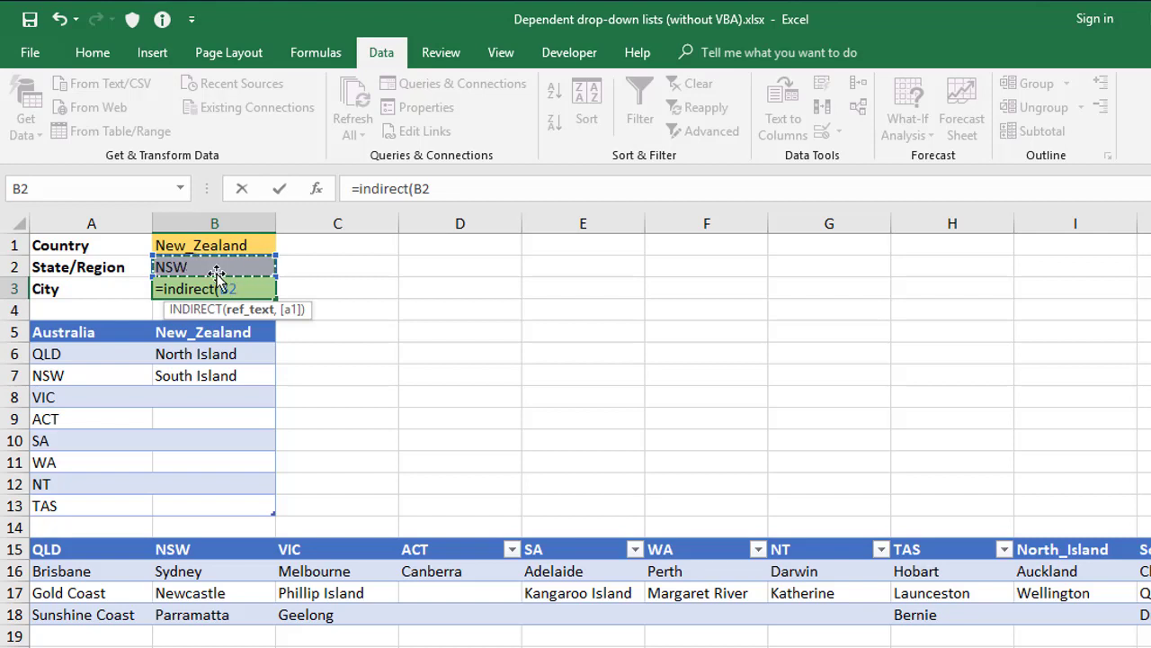
{"action": "type", "text": ")"}
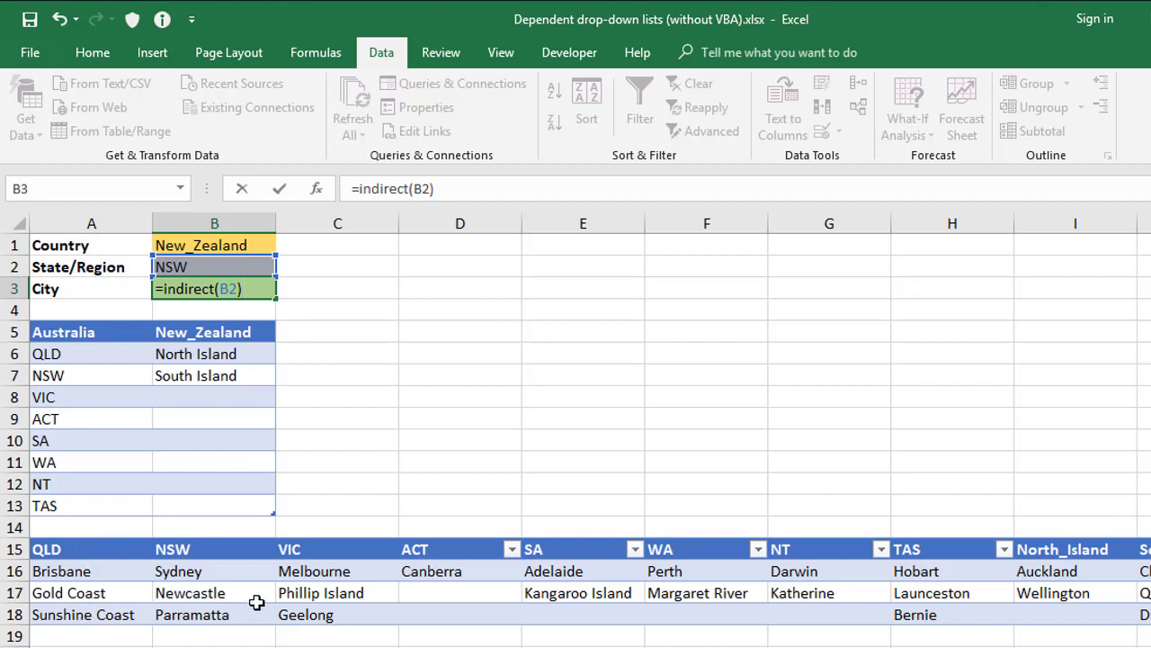
{"action": "key", "text": "Return"}
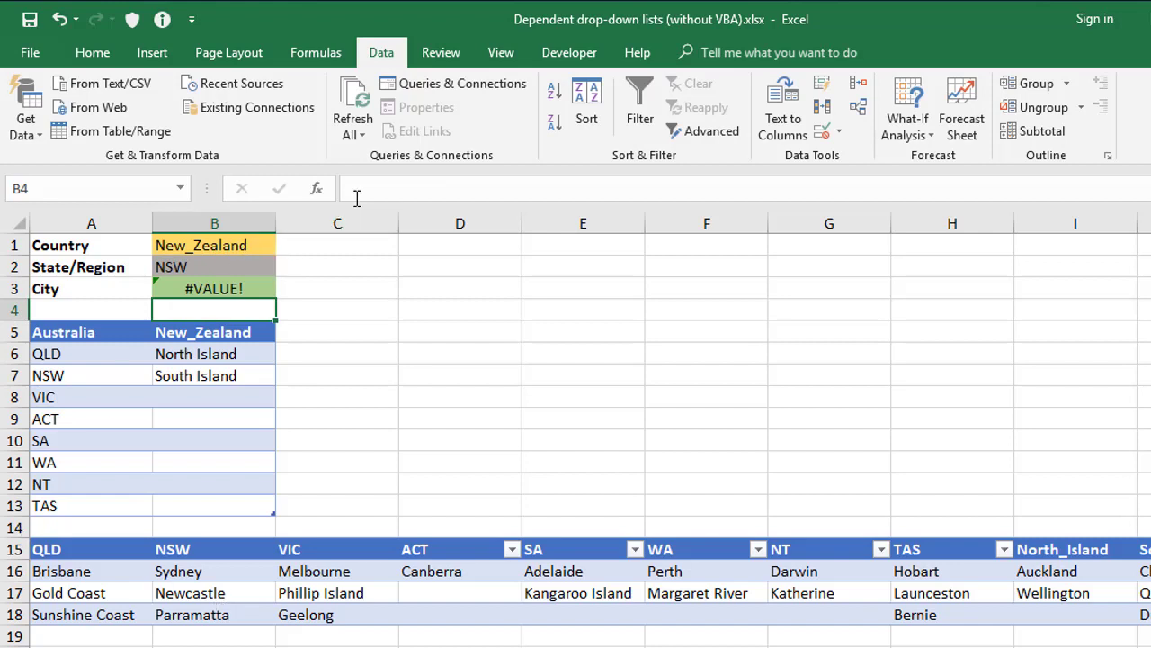
Cut the formula text from B3's formula bar, leaving B3 empty
{"action": "left_click", "coordinate": [247, 284]}
{"action": "left_click", "coordinate": [381, 187]}
{"action": "left_click_drag", "start_coordinate": [421, 187], "coordinate": [360, 206]}
{"action": "key", "text": "ctrl+x"}
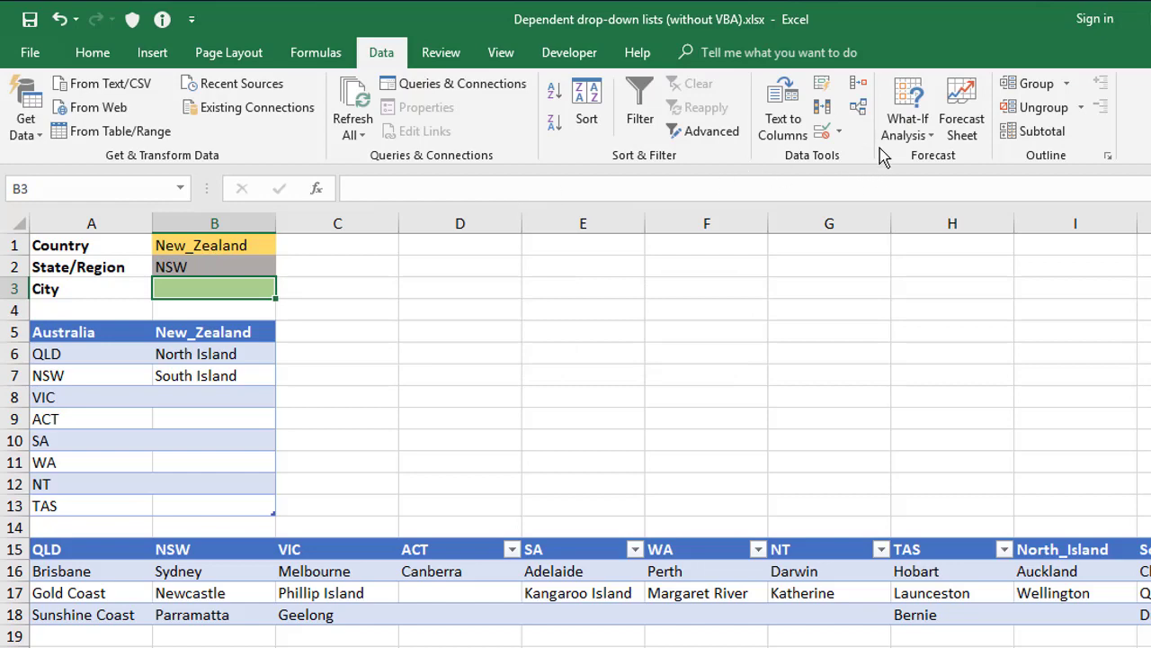
Give City cell B3 a List validation with source =INDIRECT(B2)
{"action": "left_click", "coordinate": [822, 132]}
{"action": "left_click", "coordinate": [711, 235]}
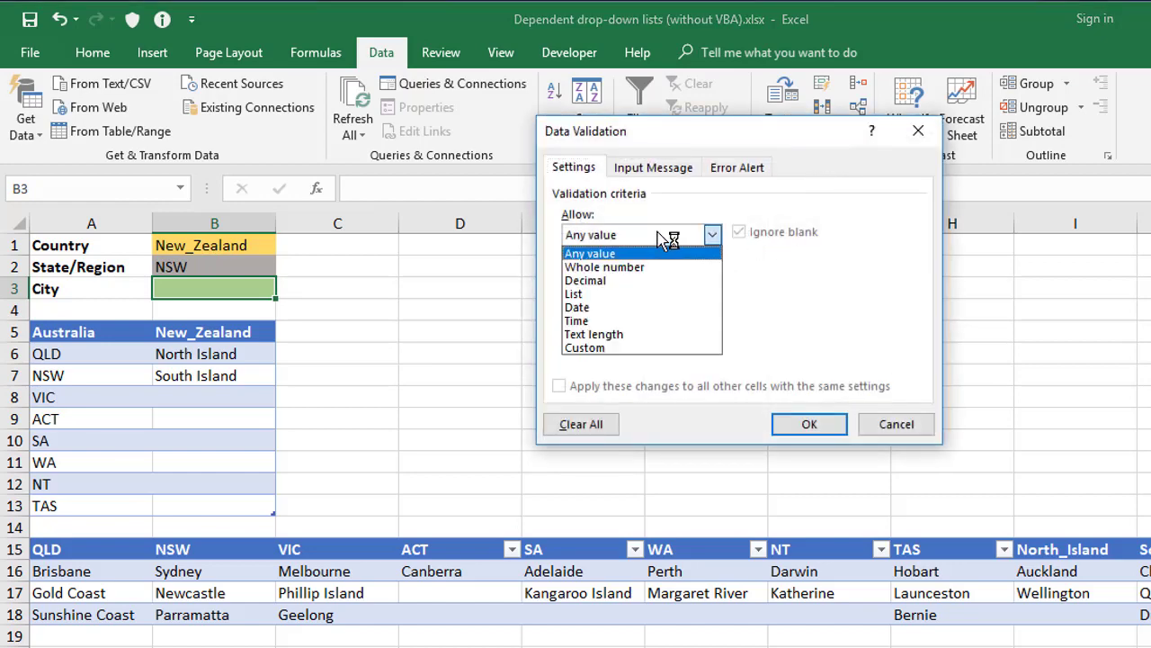
{"action": "left_click", "coordinate": [628, 294]}
{"action": "left_click", "coordinate": [621, 318]}
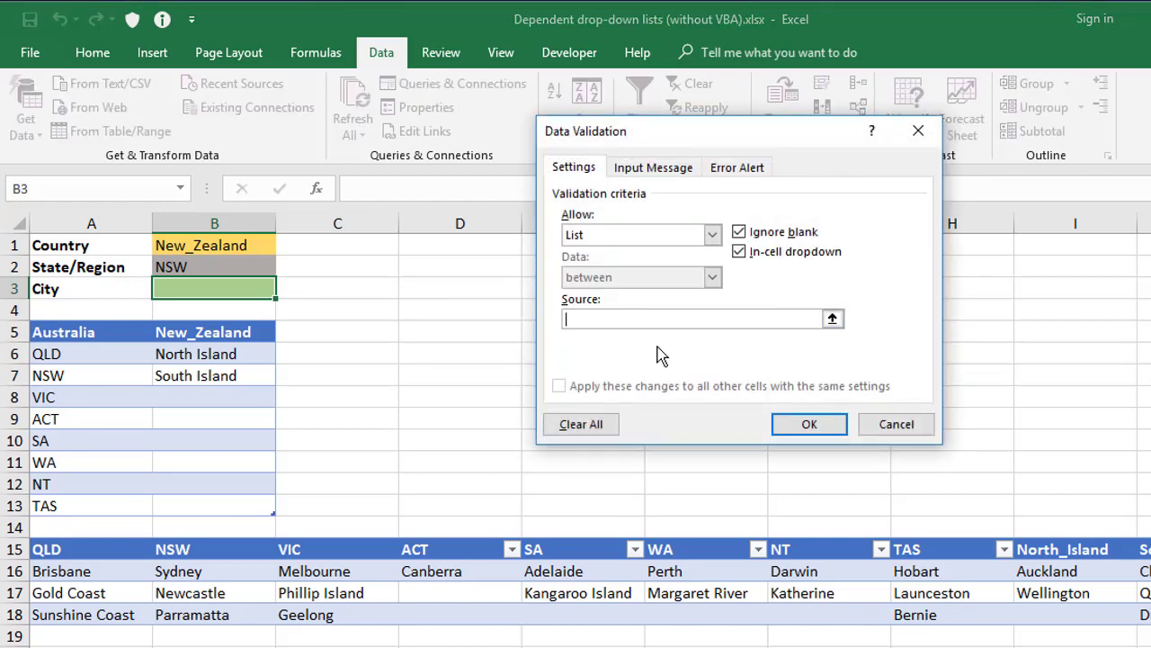
{"action": "key", "text": "ctrl+v"}
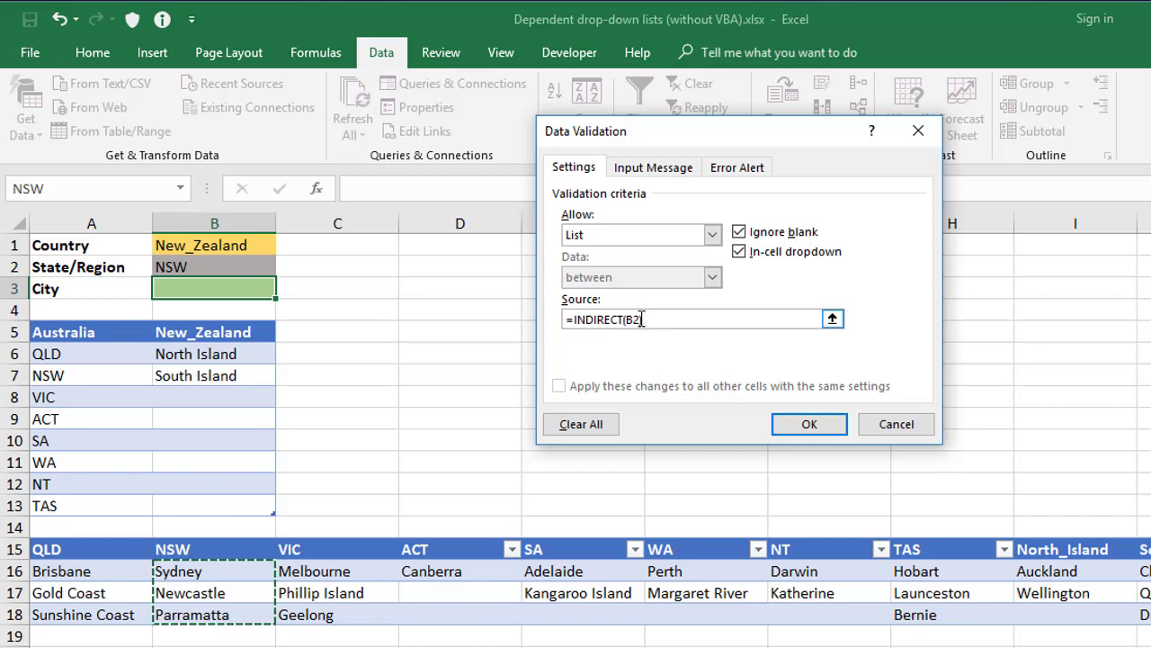
{"action": "left_click", "coordinate": [805, 427]}
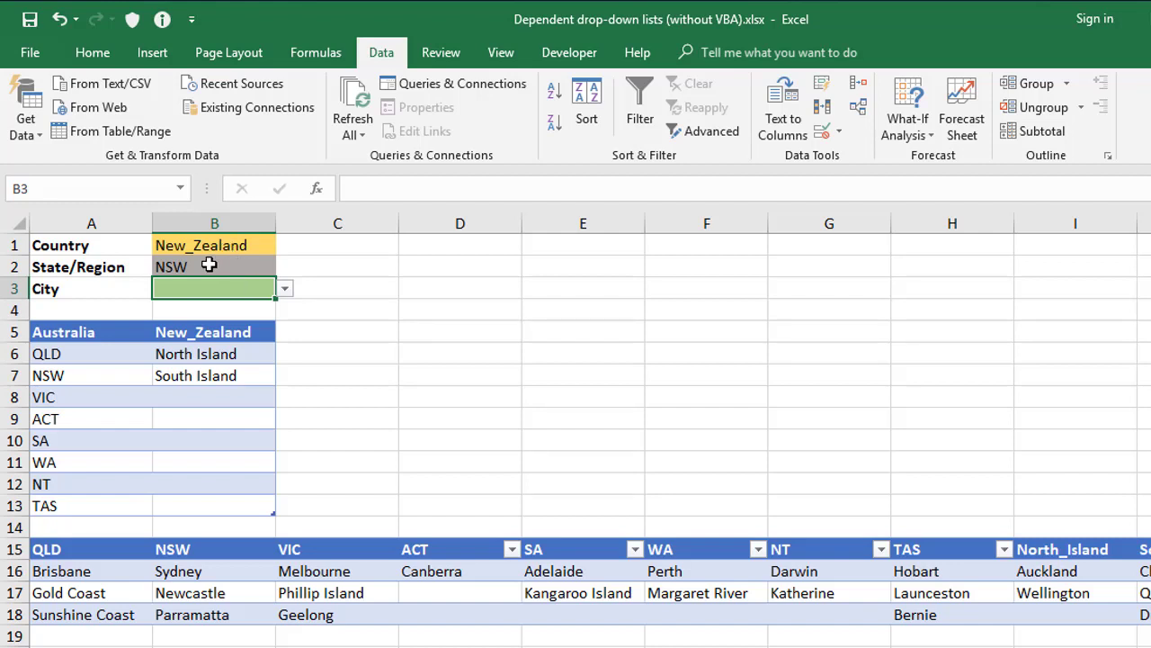
Check that B3's drop-down lists Sydney, Newcastle and Parramatta without choosing one
{"action": "left_click", "coordinate": [205, 265]}
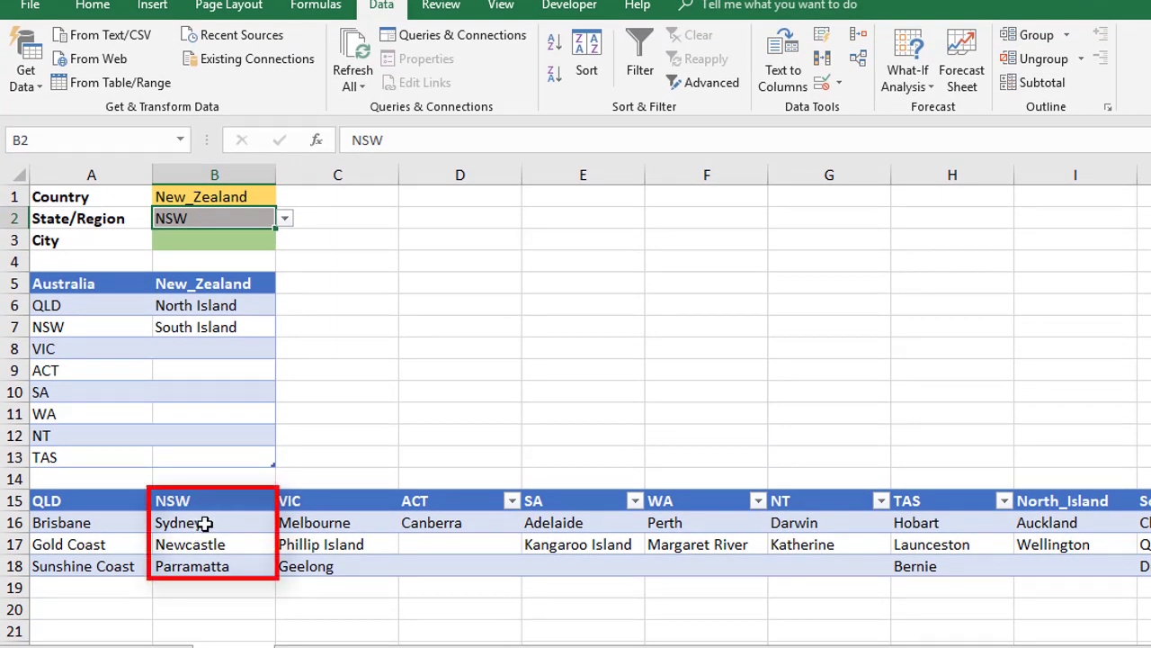
{"action": "left_click", "coordinate": [251, 241]}
{"action": "left_click", "coordinate": [285, 241]}
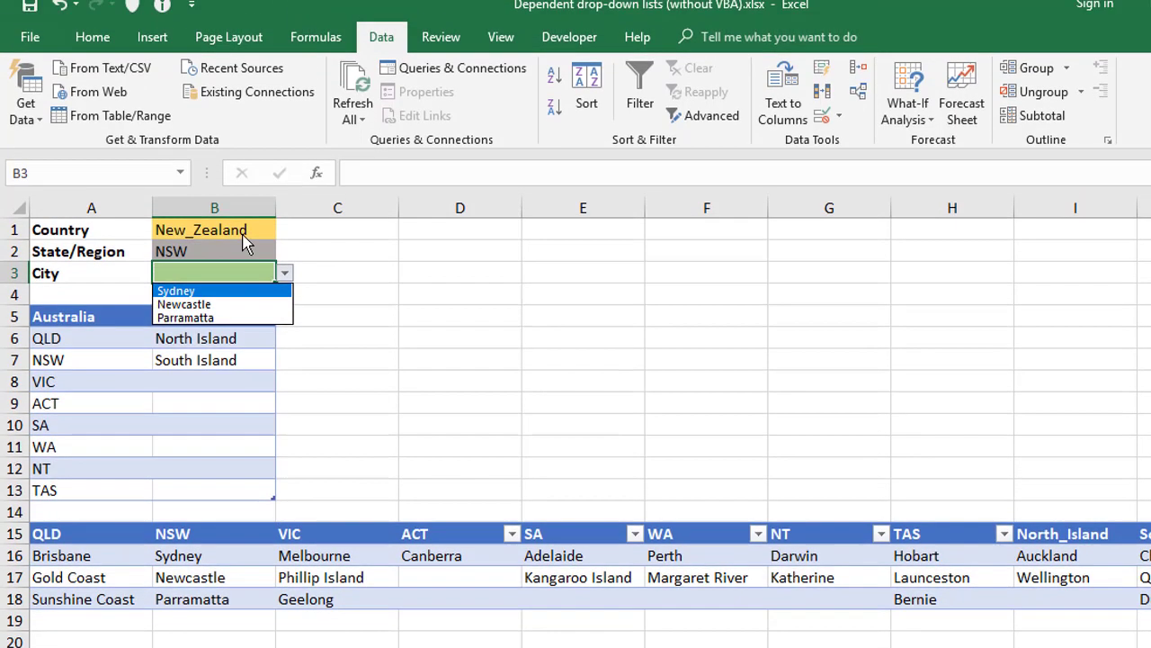
{"action": "key", "text": "Escape"}
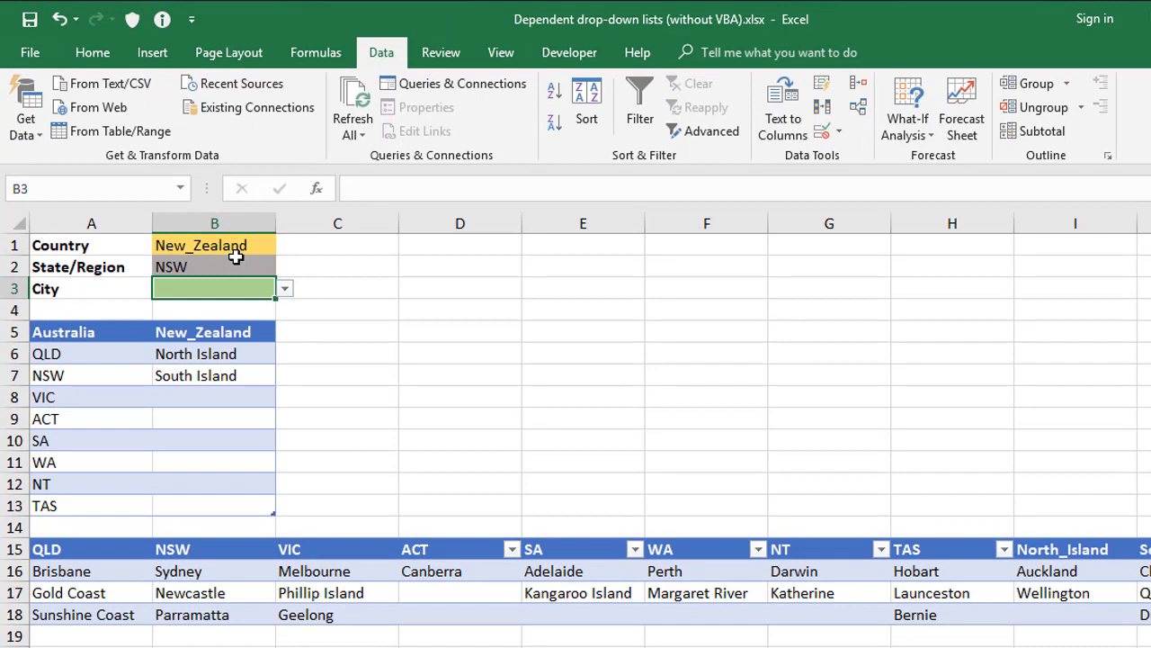
Set the State/Region in B2 to North Island
{"action": "left_click", "coordinate": [233, 248]}
{"action": "left_click", "coordinate": [232, 270]}
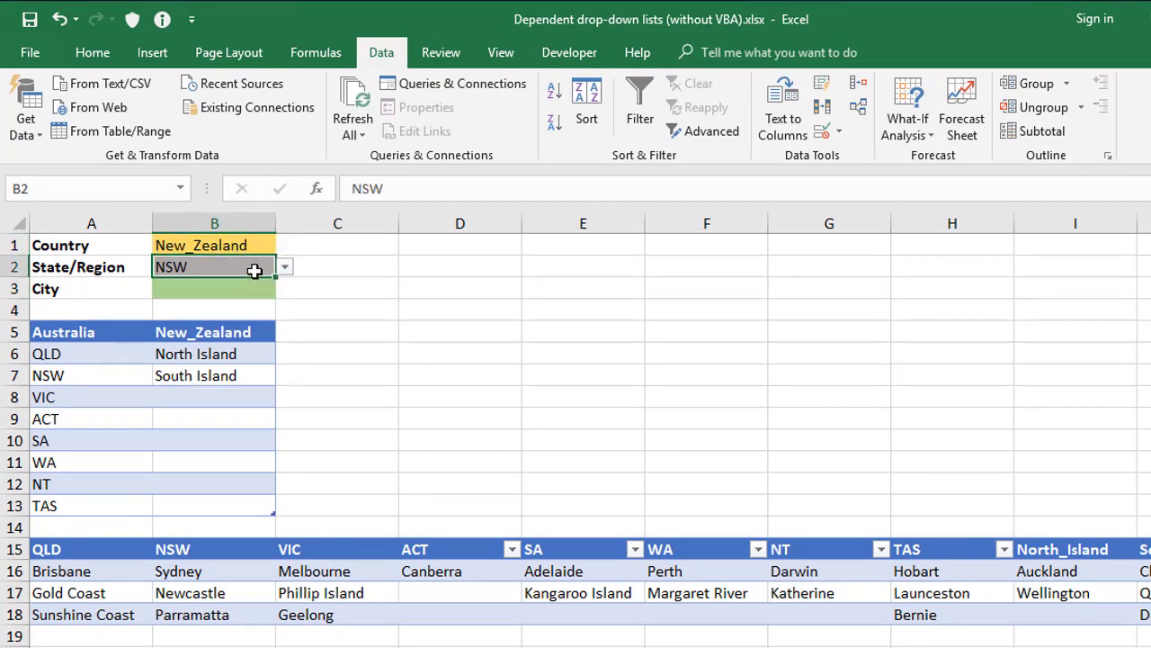
{"action": "left_click", "coordinate": [284, 267]}
{"action": "left_click", "coordinate": [256, 286]}
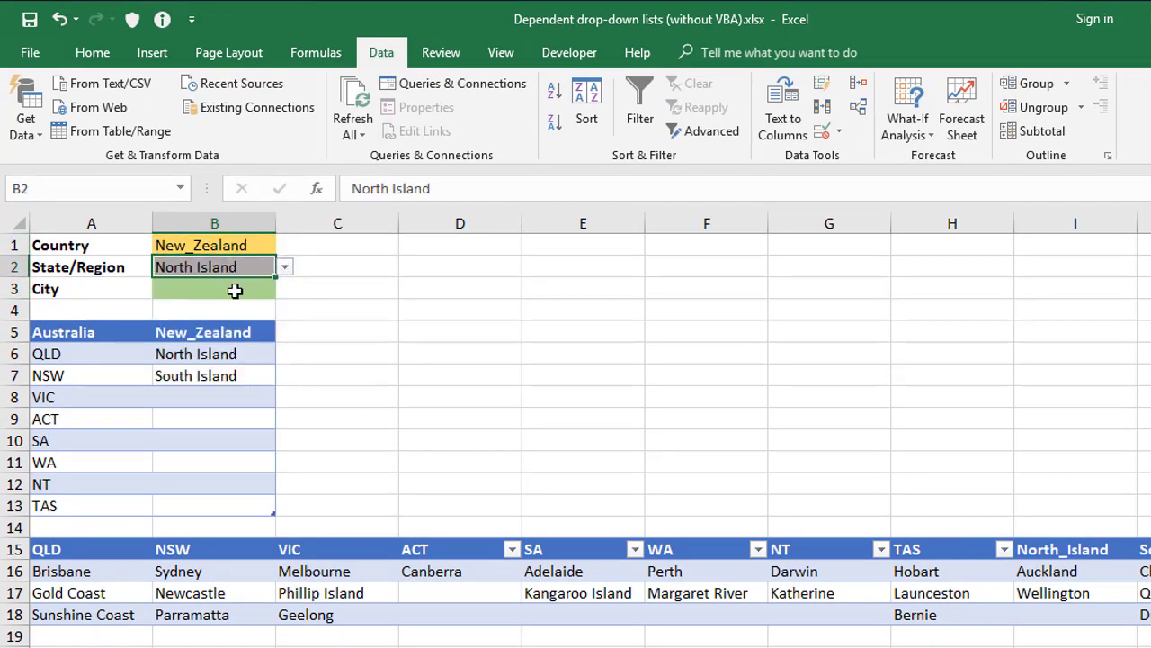
{"action": "left_click", "coordinate": [222, 291]}
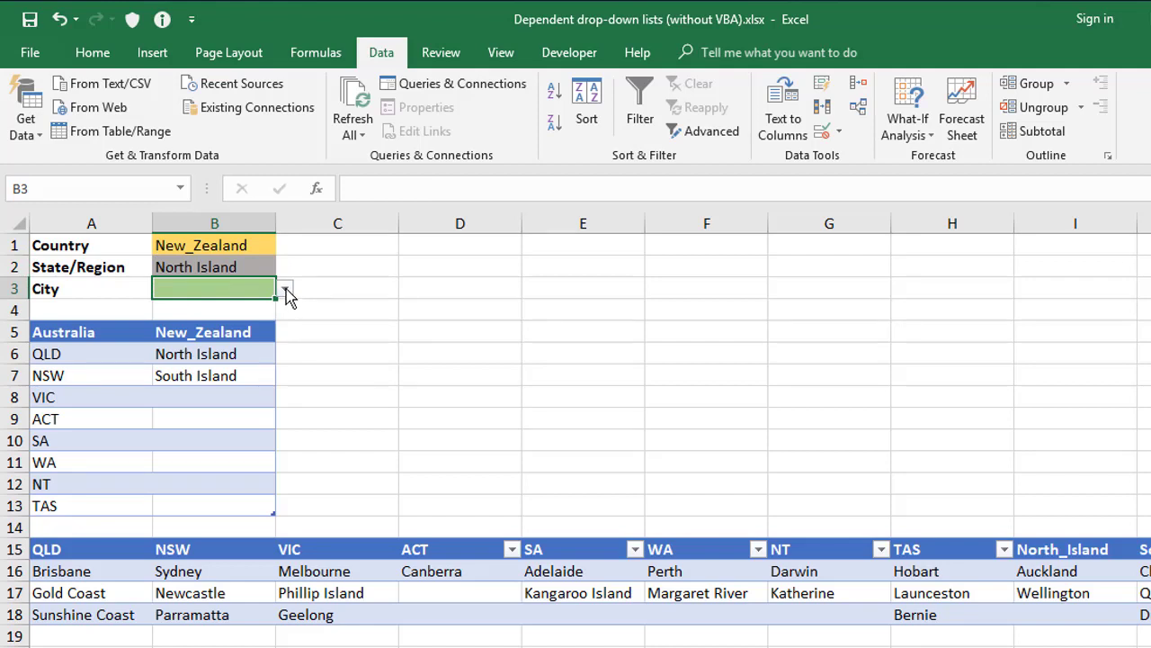
{"action": "left_click", "coordinate": [187, 268]}
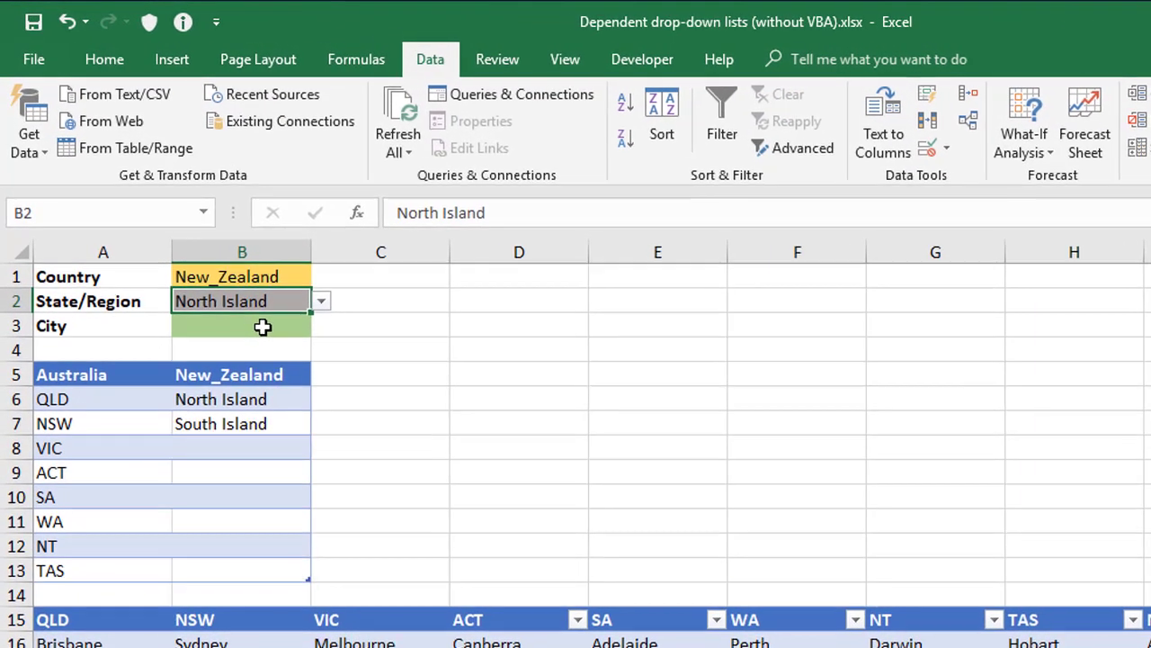
Change B3's list source to =INDIRECT(substitute(B2, " ", "_")) so spaced region names resolve
{"action": "left_click", "coordinate": [208, 252]}
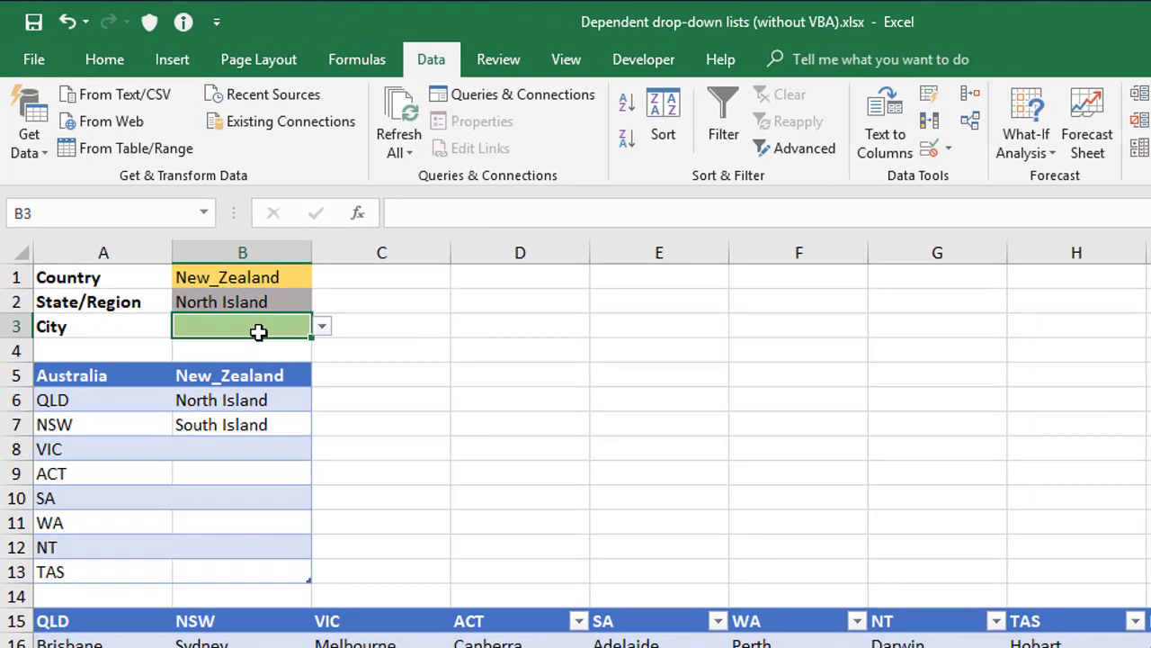
{"action": "left_click", "coordinate": [928, 151]}
{"action": "left_click", "coordinate": [718, 358]}
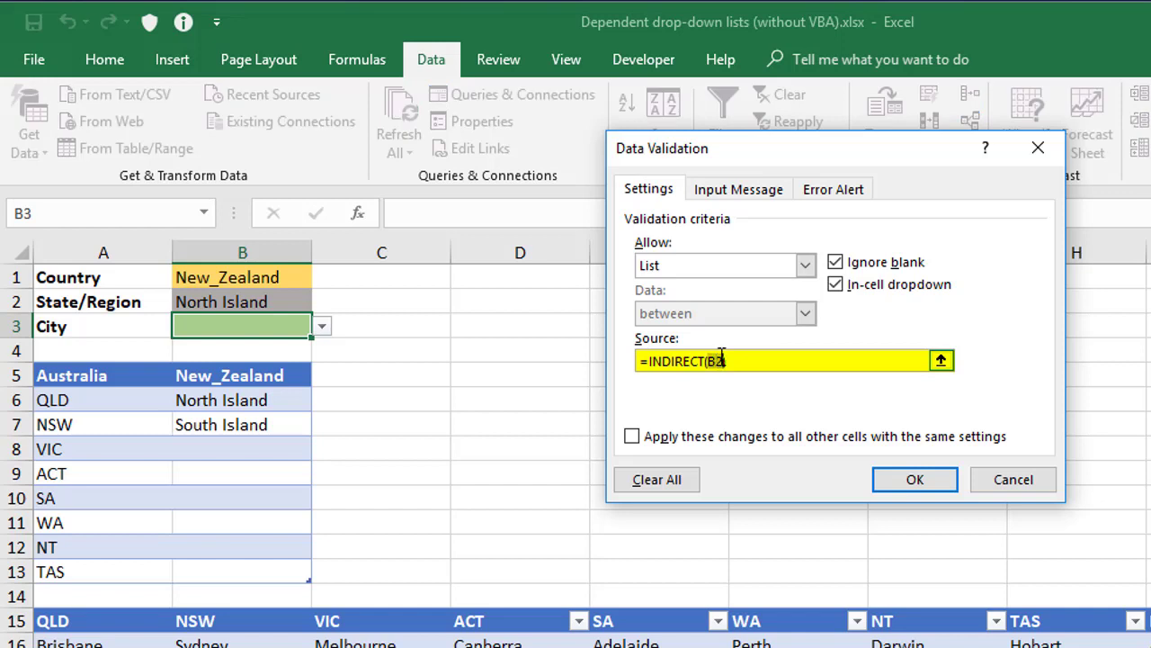
{"action": "key", "text": "BackSpace"}
{"action": "key", "text": "BackSpace"}
{"action": "key", "text": "BackSpace"}
{"action": "type", "text": "su"}
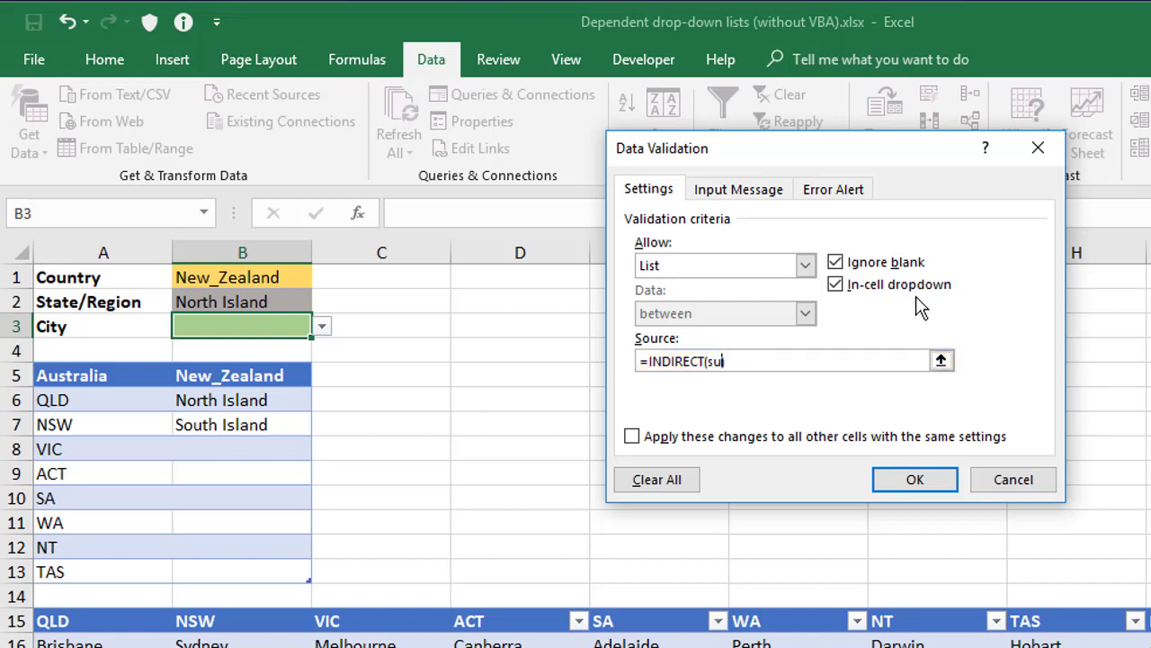
{"action": "type", "text": "bstitute(B2, \" \", \"_"}
{"action": "left_click", "coordinate": [927, 479]}
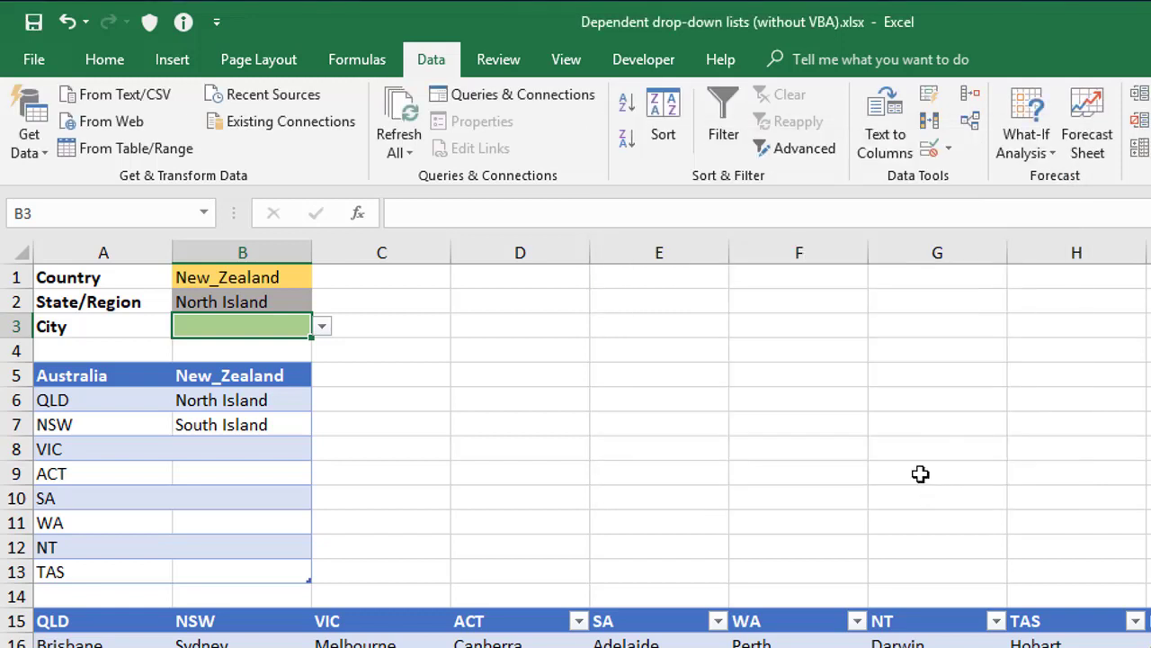
Confirm B3 lists Auckland and Wellington, then set B2 to South Island
{"action": "left_click", "coordinate": [322, 327]}
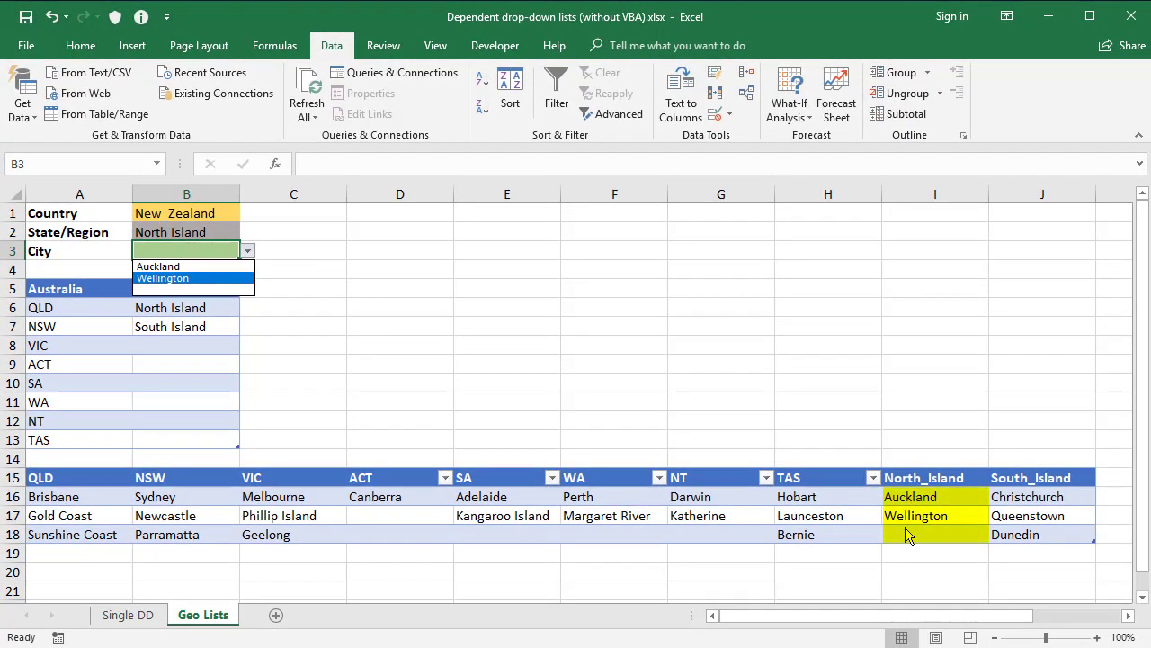
{"action": "left_click", "coordinate": [194, 236]}
{"action": "left_click", "coordinate": [194, 236]}
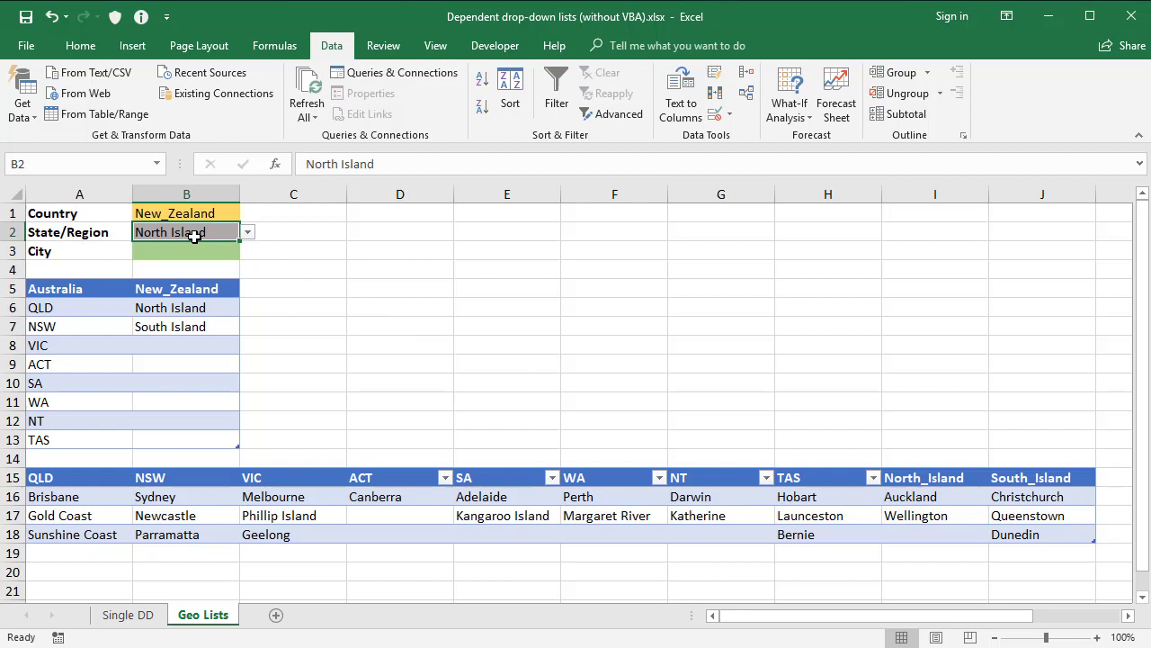
{"action": "left_click", "coordinate": [247, 233]}
{"action": "left_click", "coordinate": [216, 258]}
Check that B3's drop-down now offers Christchurch, Queenstown and Dunedin
{"action": "left_click", "coordinate": [200, 251]}
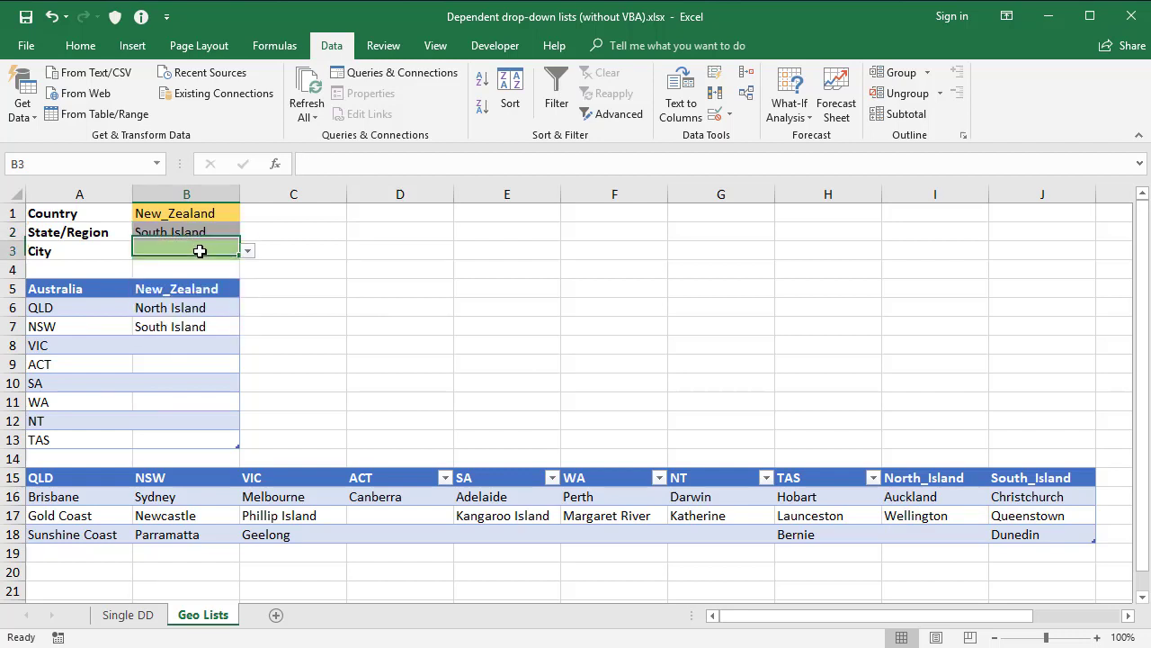
{"action": "left_click", "coordinate": [247, 251]}
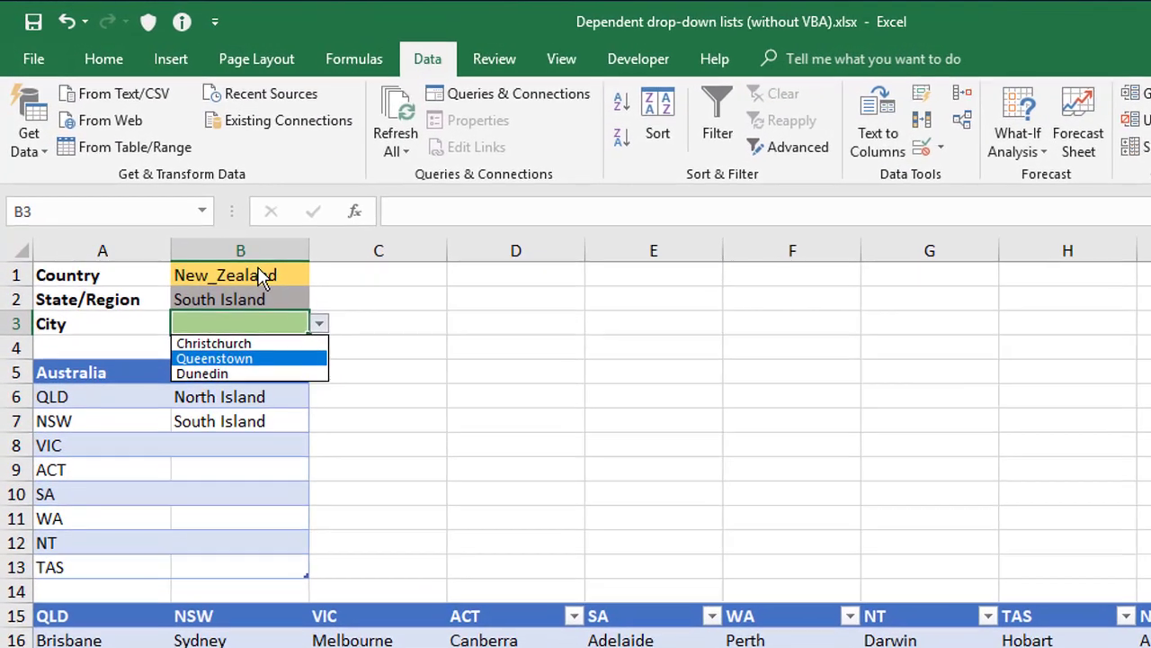
{"action": "key", "text": "Escape"}
{"action": "left_click", "coordinate": [263, 277]}
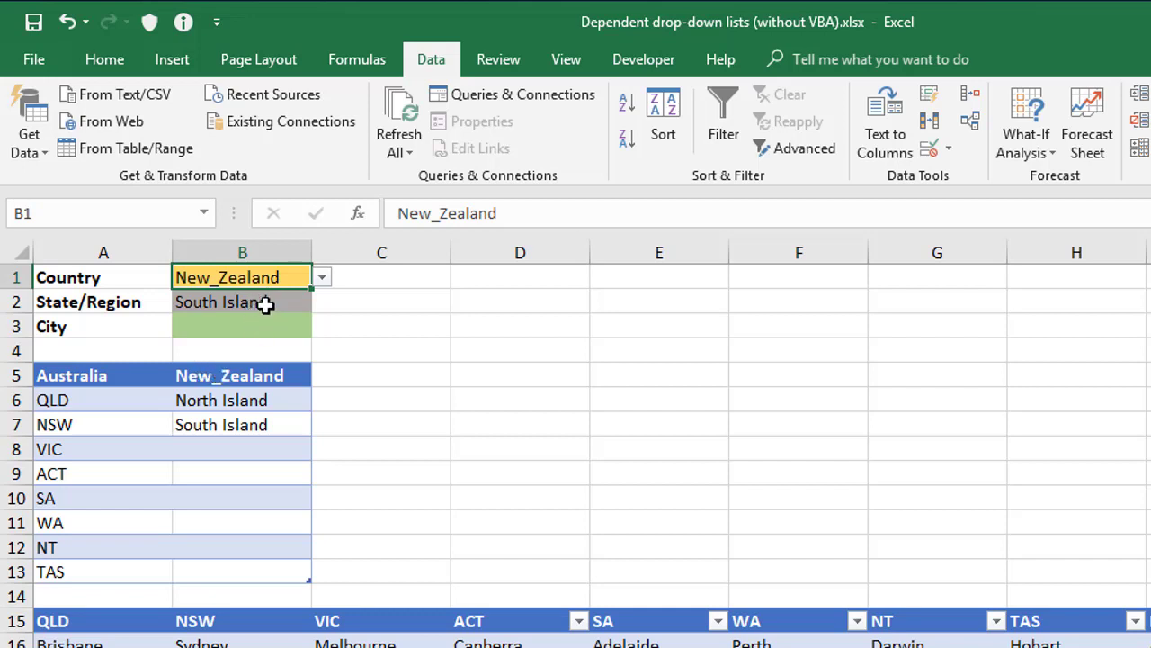
{"action": "left_click", "coordinate": [263, 302]}
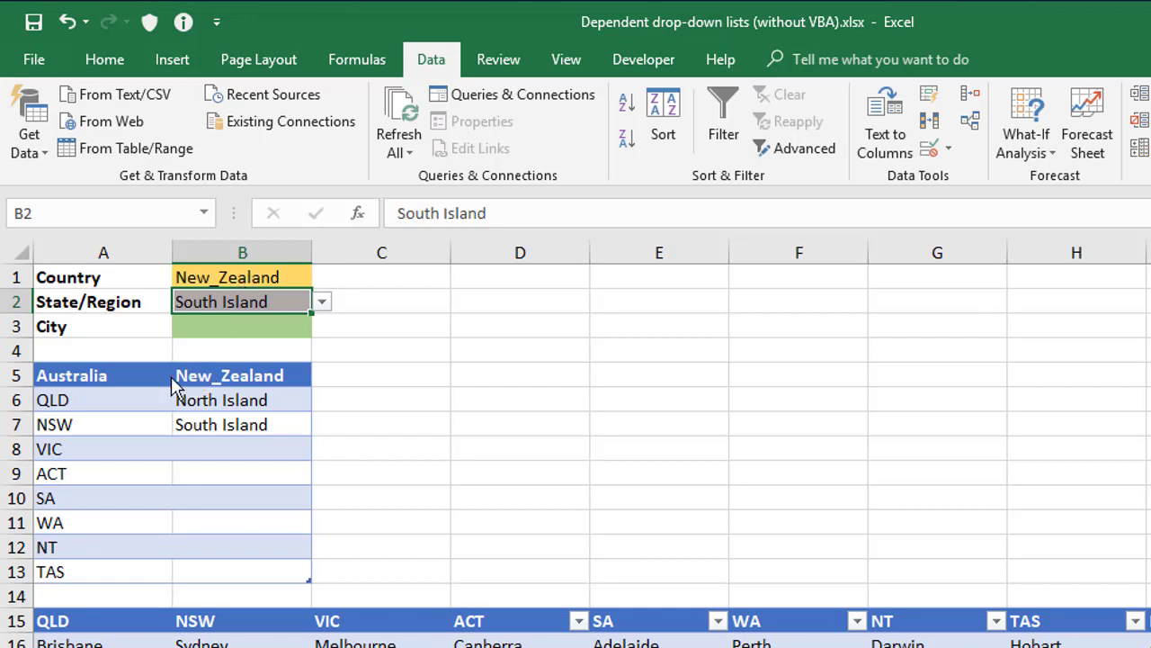
{"action": "left_click_drag", "start_coordinate": [108, 396], "coordinate": [84, 567]}
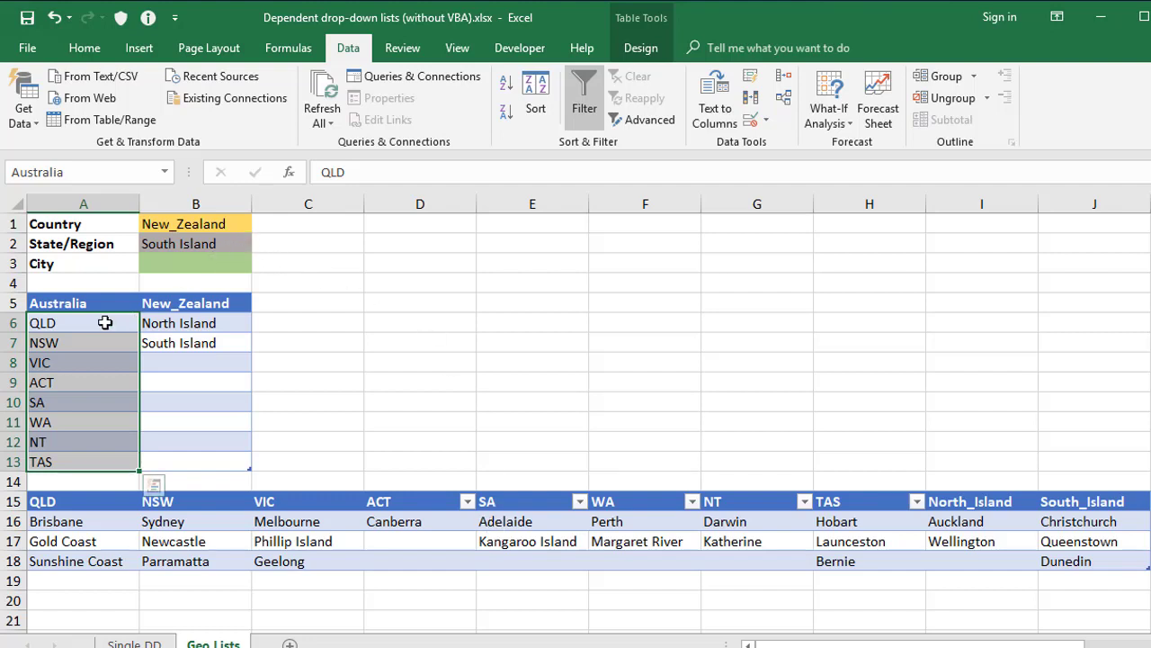
{"action": "left_click", "coordinate": [206, 263]}
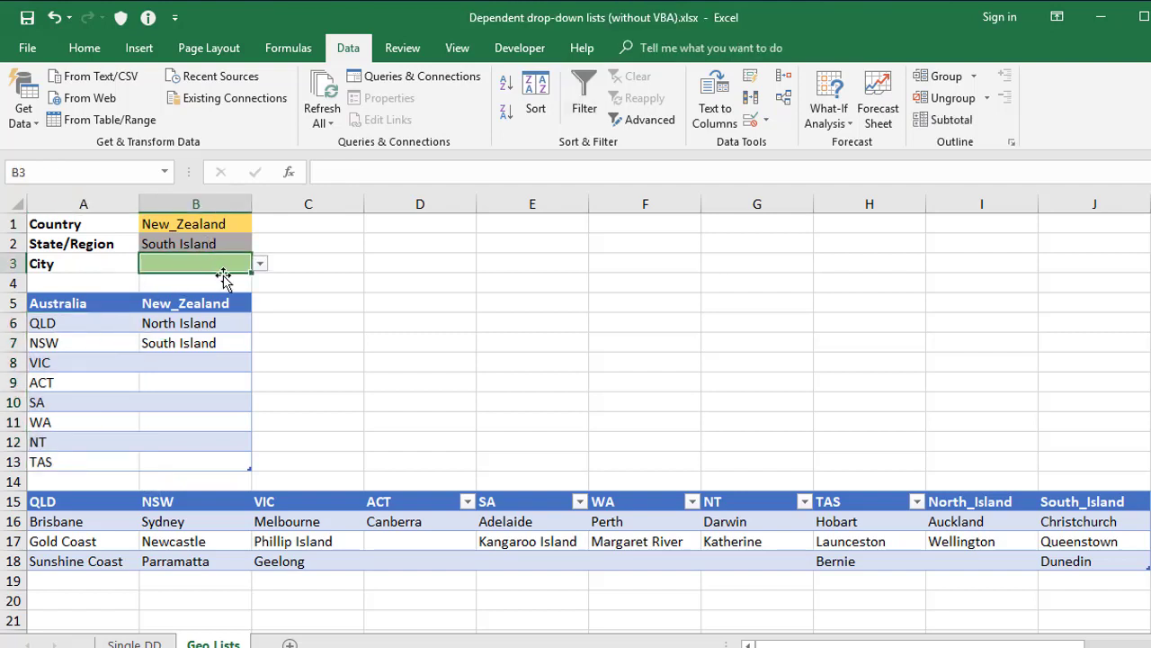